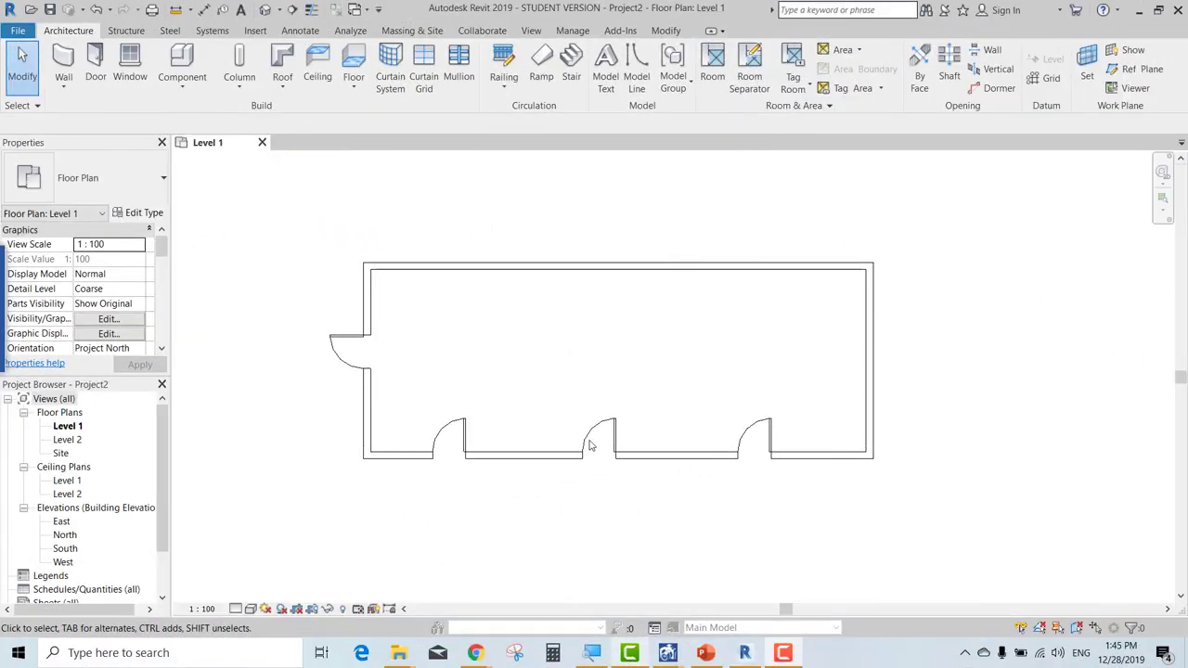
- Nudge the left side door slightly upward along its wall
scroll(547, 376, "up", 1)
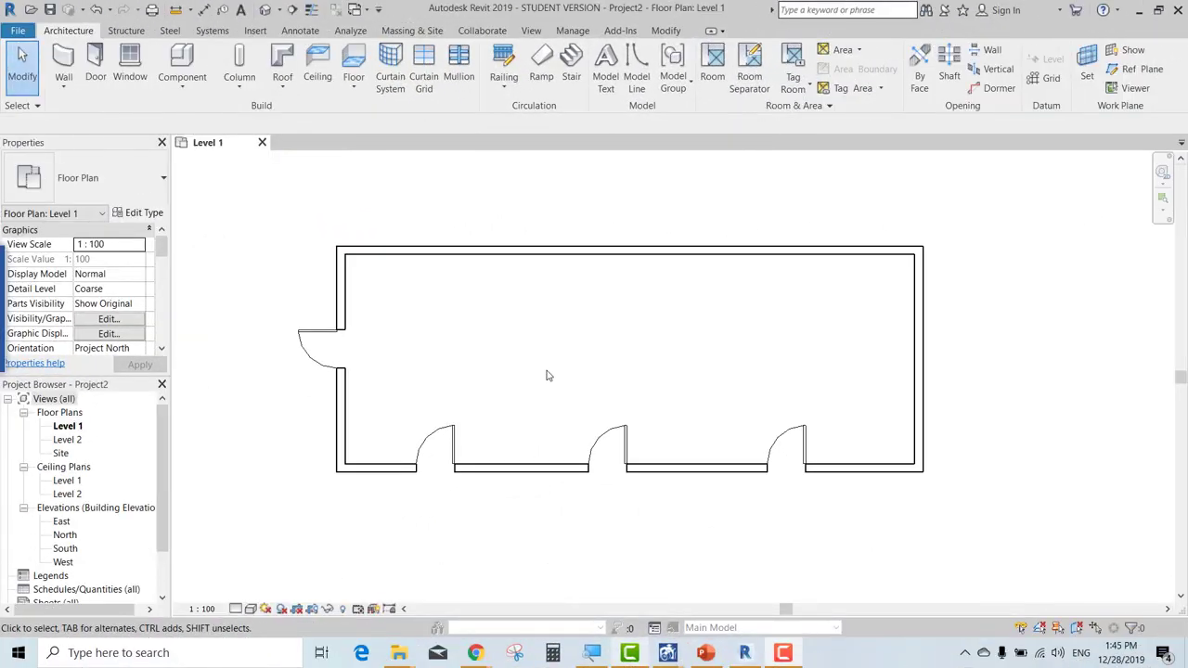
scroll(547, 376, "up", 1)
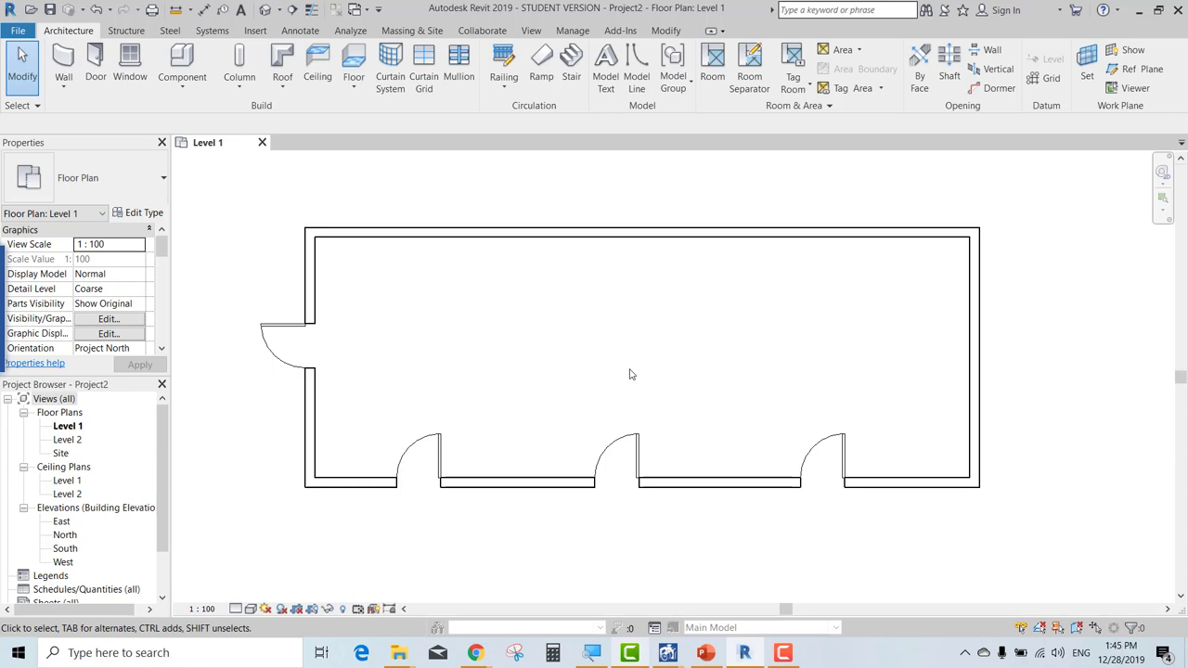
left_click(203, 9)
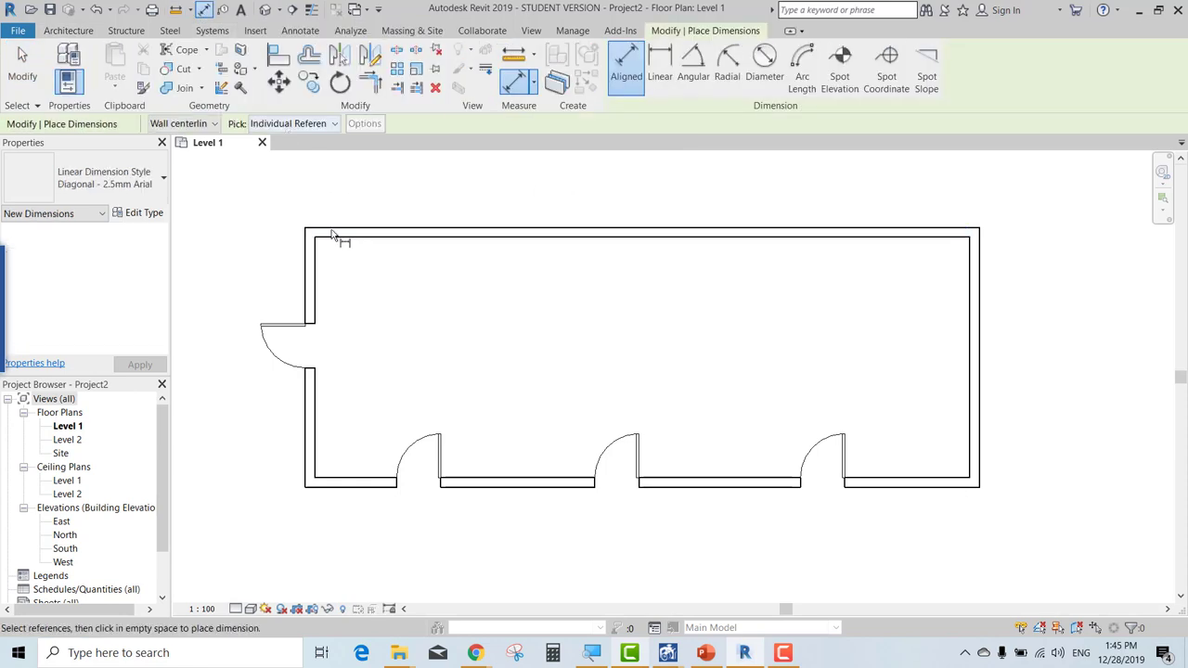
mouse_move(399, 372)
middle_mouse_down()
mouse_move(482, 371)
mouse_move(456, 361)
middle_mouse_up()
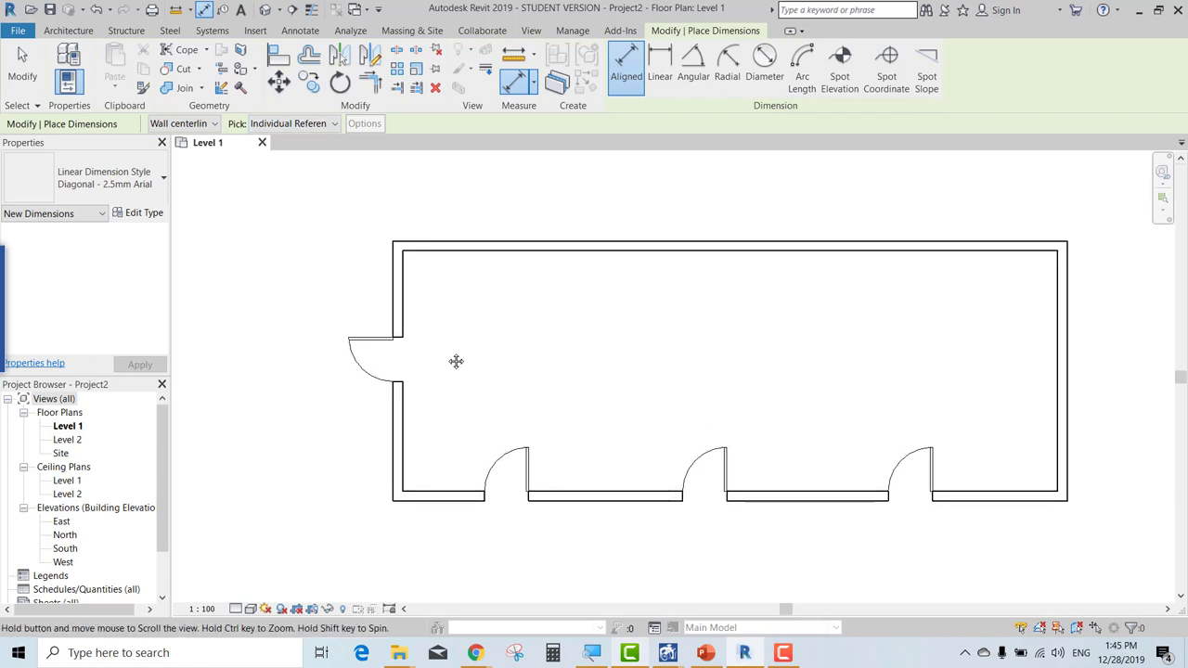
key("Escape")
left_click(345, 341)
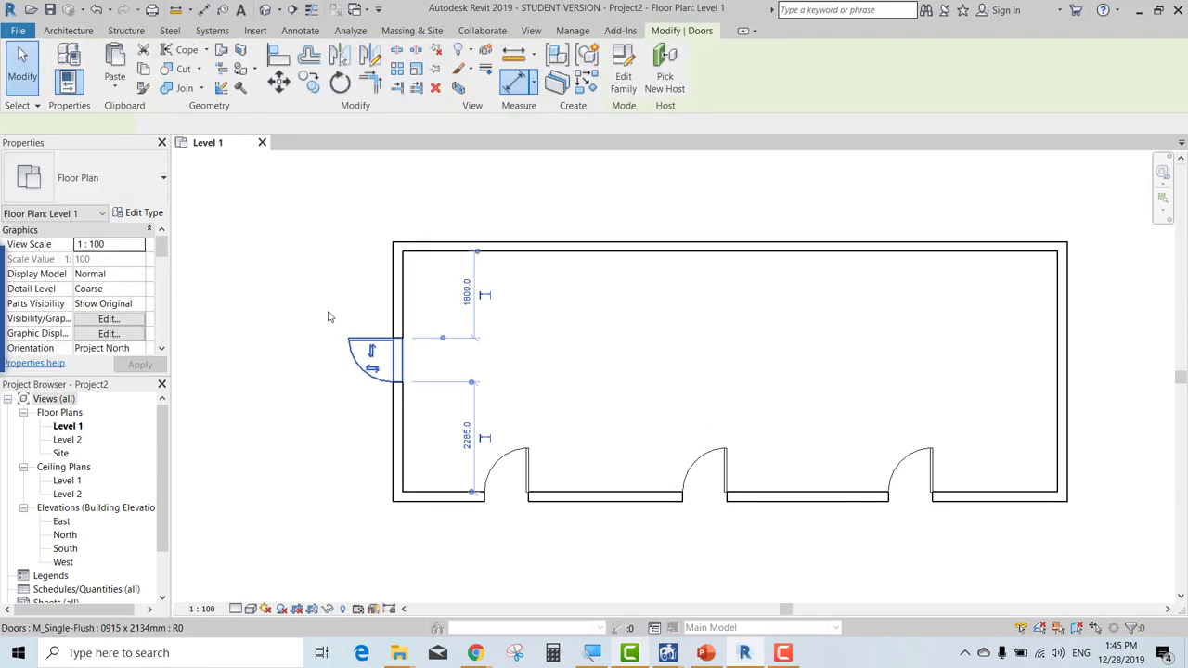
key("Up")
key("Up")
key("Up")
key("Escape")
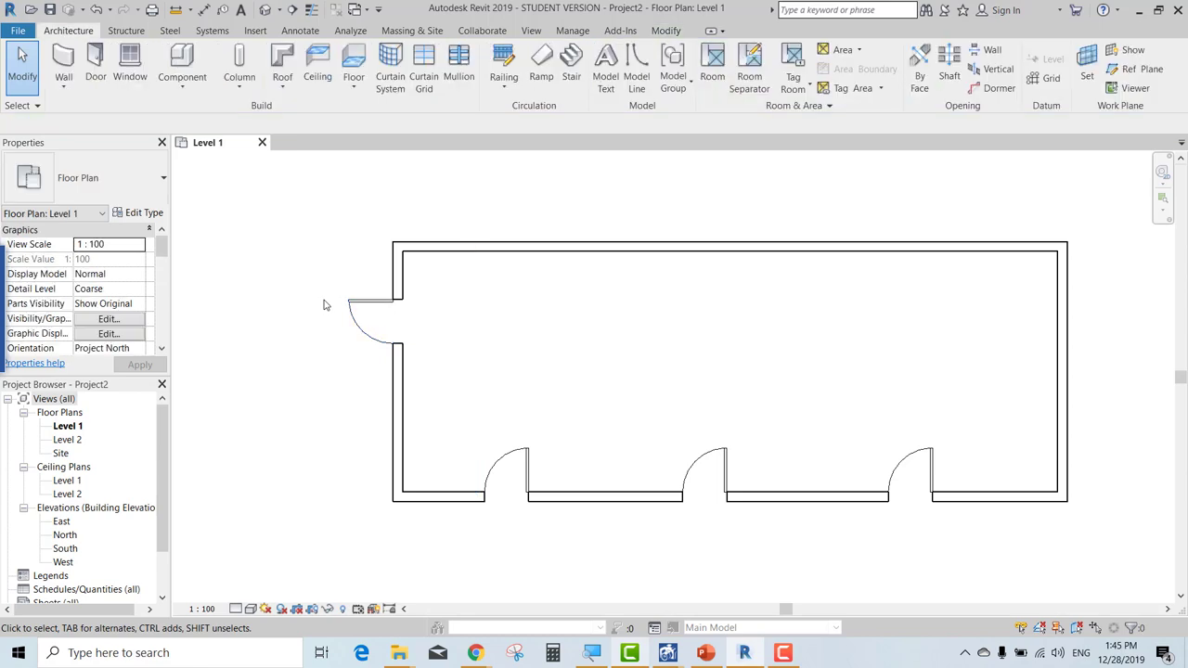
scroll(319, 390, "up", 2)
- Start an aligned dimension from the top wall's inner face to the bottom wall's inner face
left_click(204, 9)
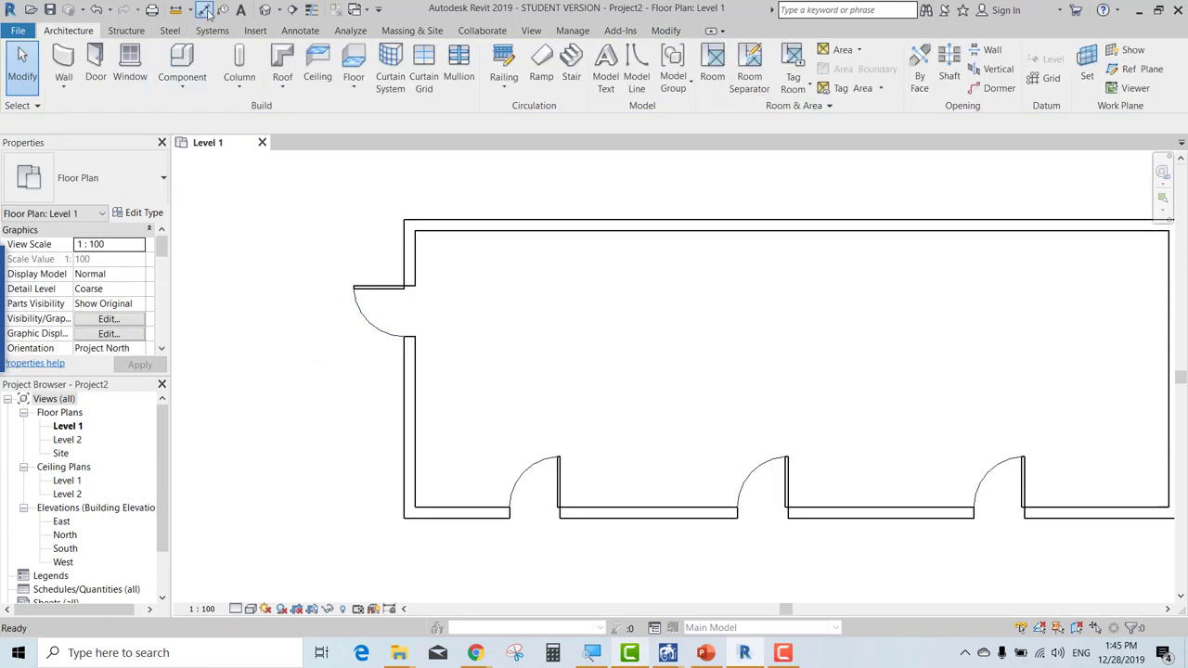
scroll(440, 237, "up", 1)
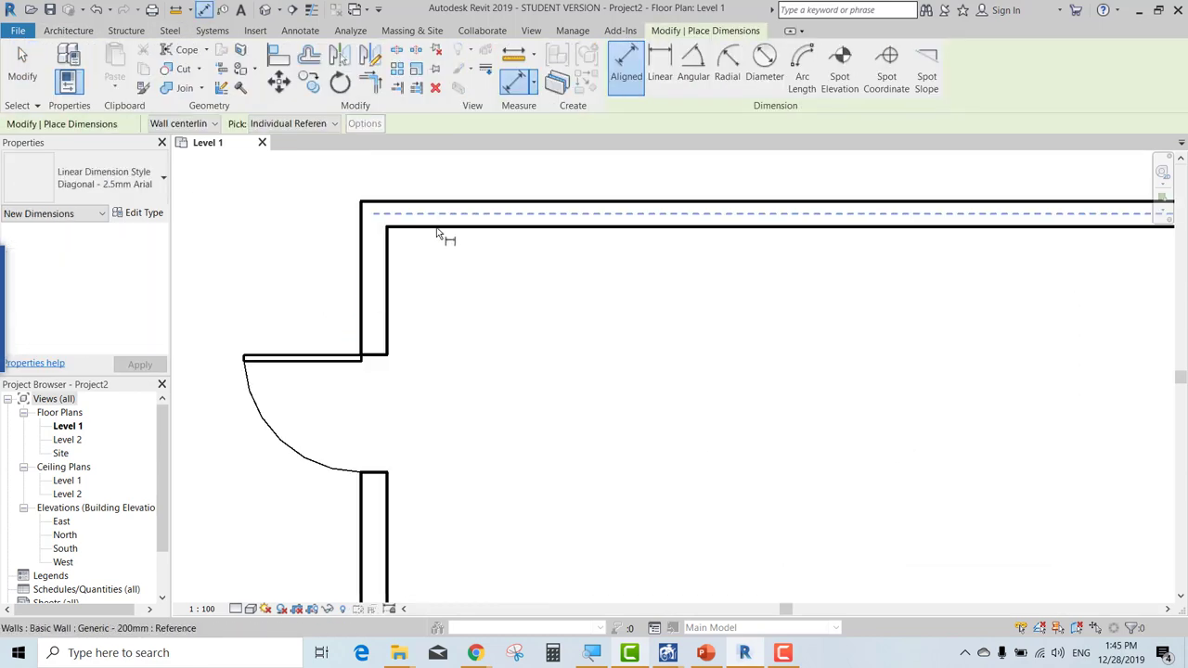
left_click(438, 231)
scroll(437, 255, "up", 1)
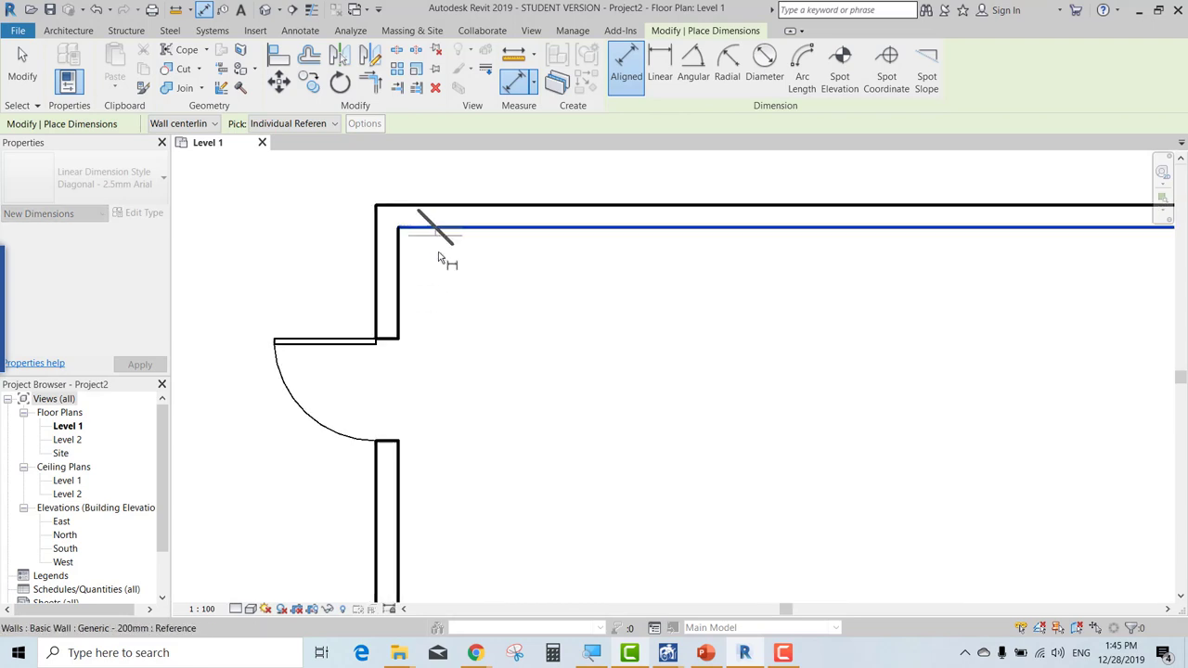
scroll(459, 306, "down", 1)
scroll(408, 358, "up", 1)
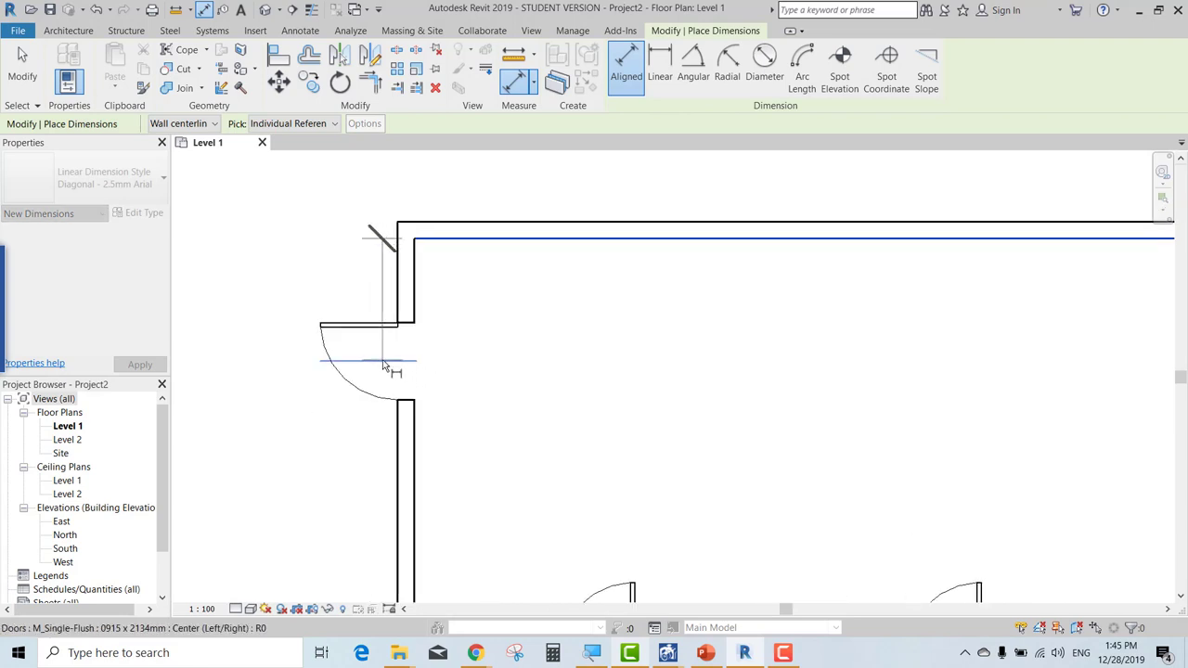
scroll(437, 353, "down", 1)
middle_click_drag(455, 436, 475, 409)
scroll(474, 409, "up", 2)
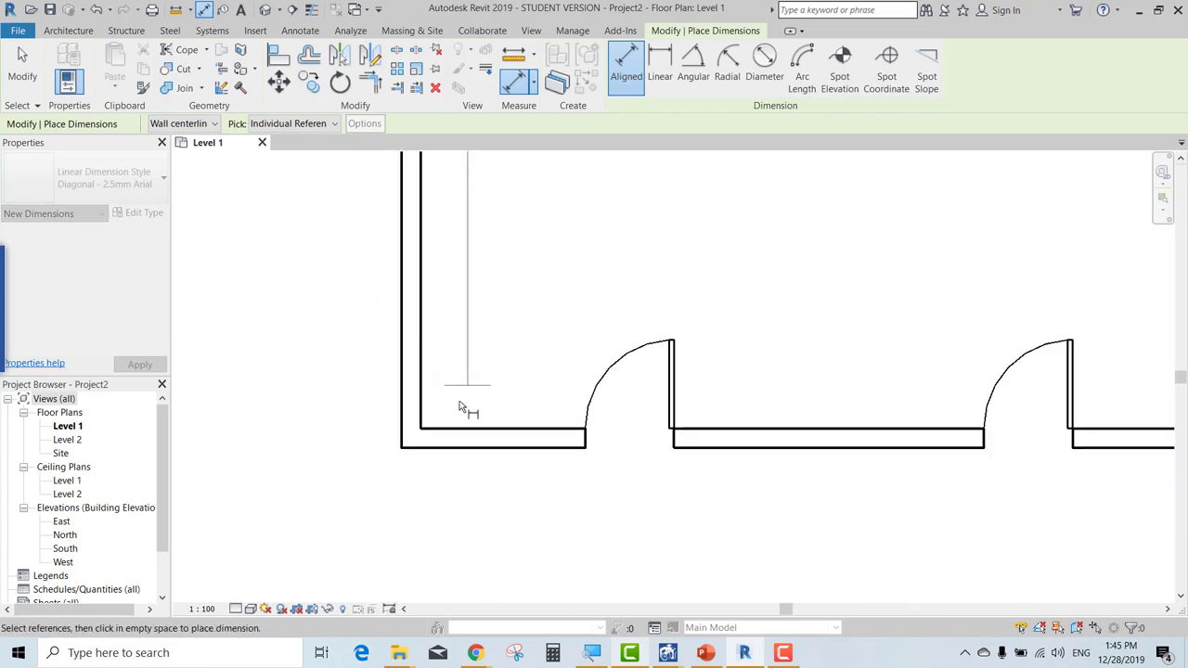
left_click(477, 414)
scroll(477, 414, "down", 2)
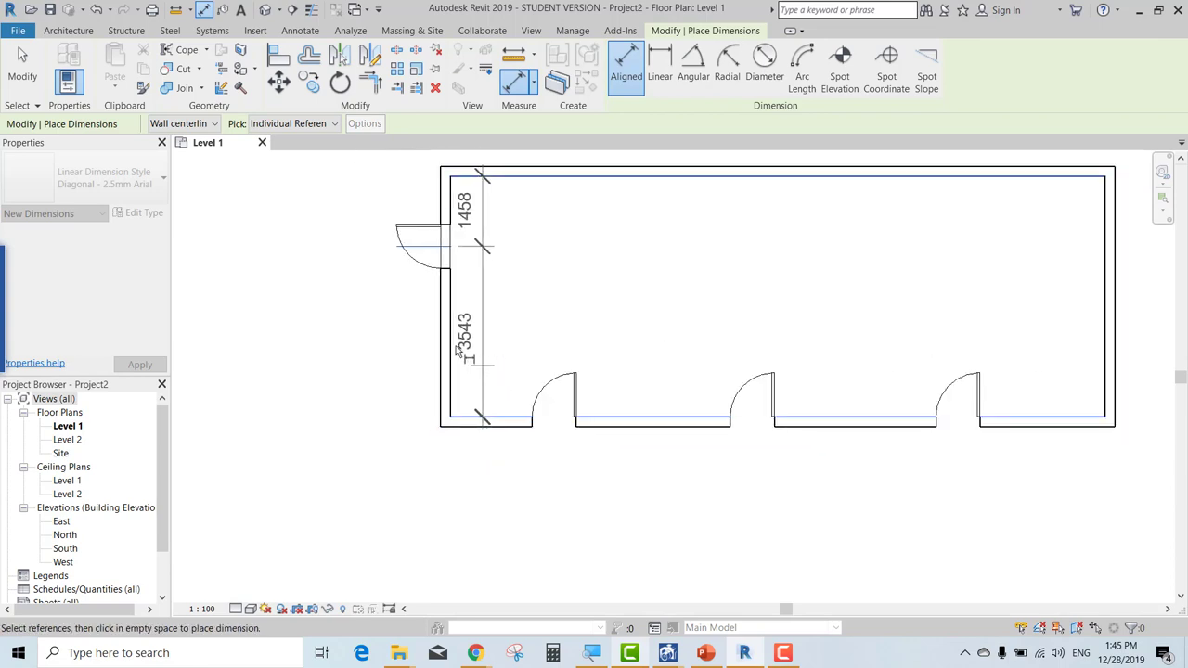
- Place the dimension string left of the wall and set it to EQ, centring the door
left_click(376, 315)
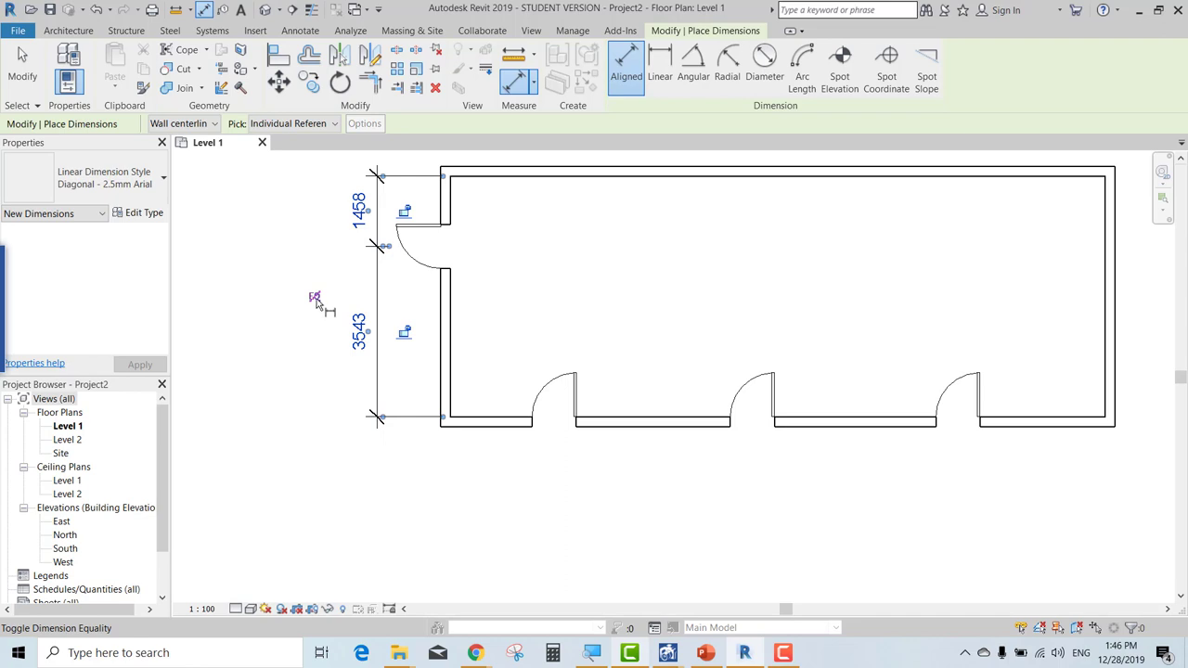
left_click(314, 298)
scroll(269, 324, "up", 1)
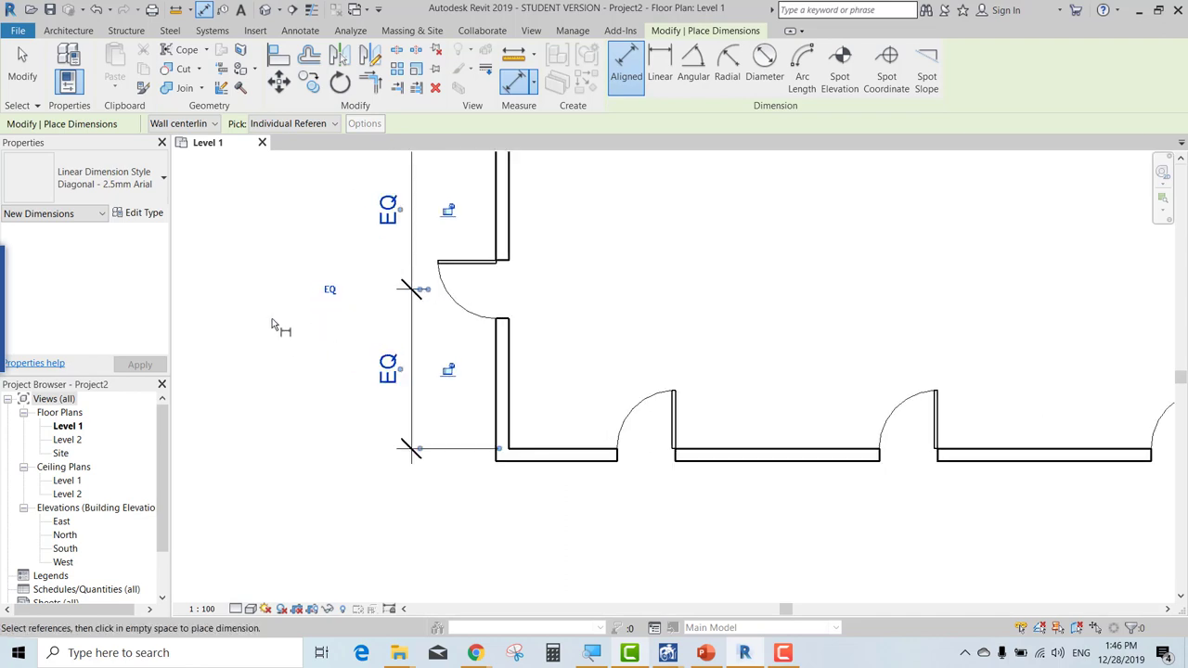
- Nudge the top wall upward to a 6040 room depth while the side door stays centred
left_click(22, 65)
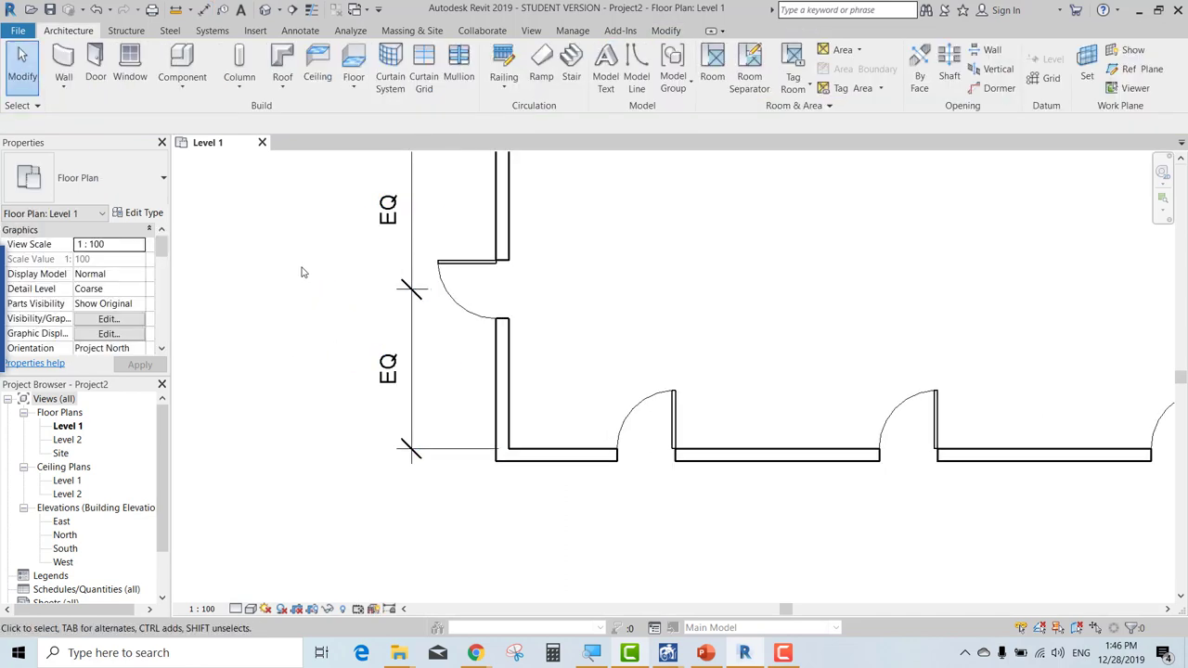
middle_click_drag(327, 295, 340, 396)
scroll(562, 392, "down", 1)
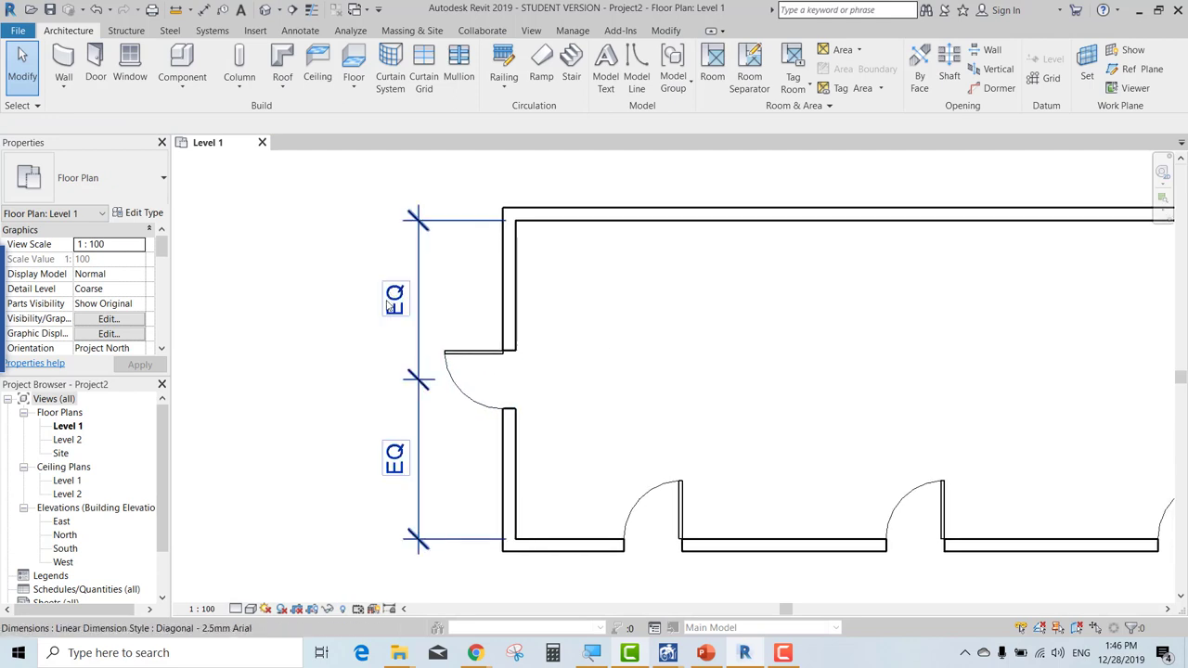
scroll(540, 363, "down", 1)
left_click(554, 282)
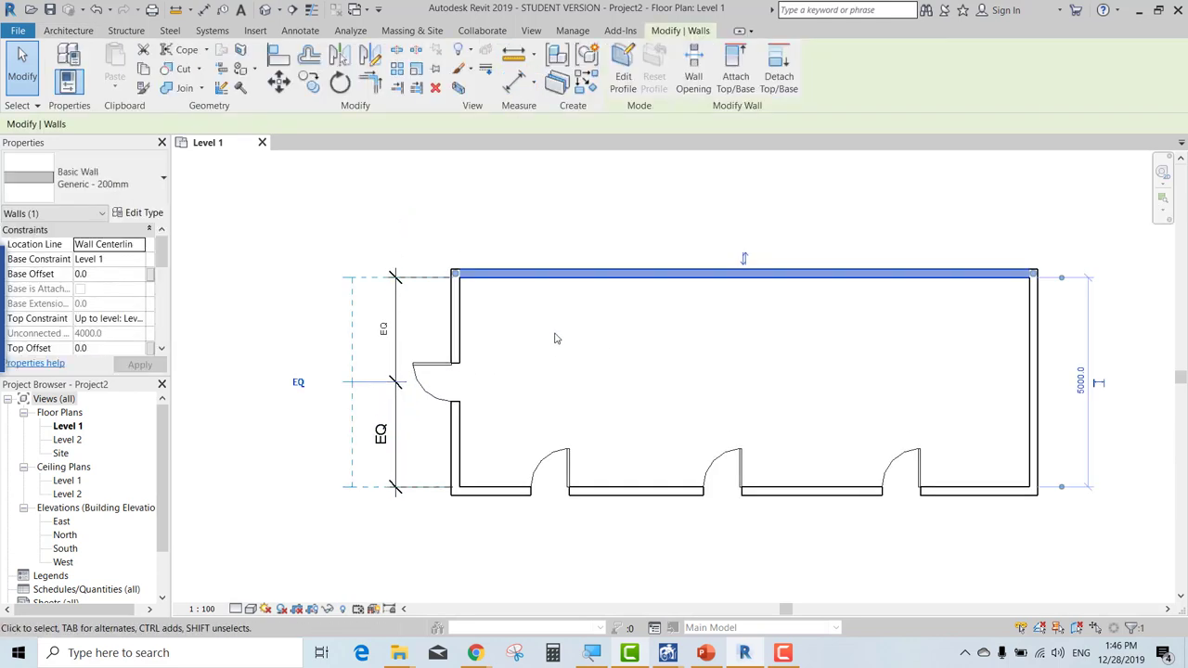
key("Up")
key("Up")
key("Up")
key("Up")
key("Up")
key("Up")
key("Up")
key("Up")
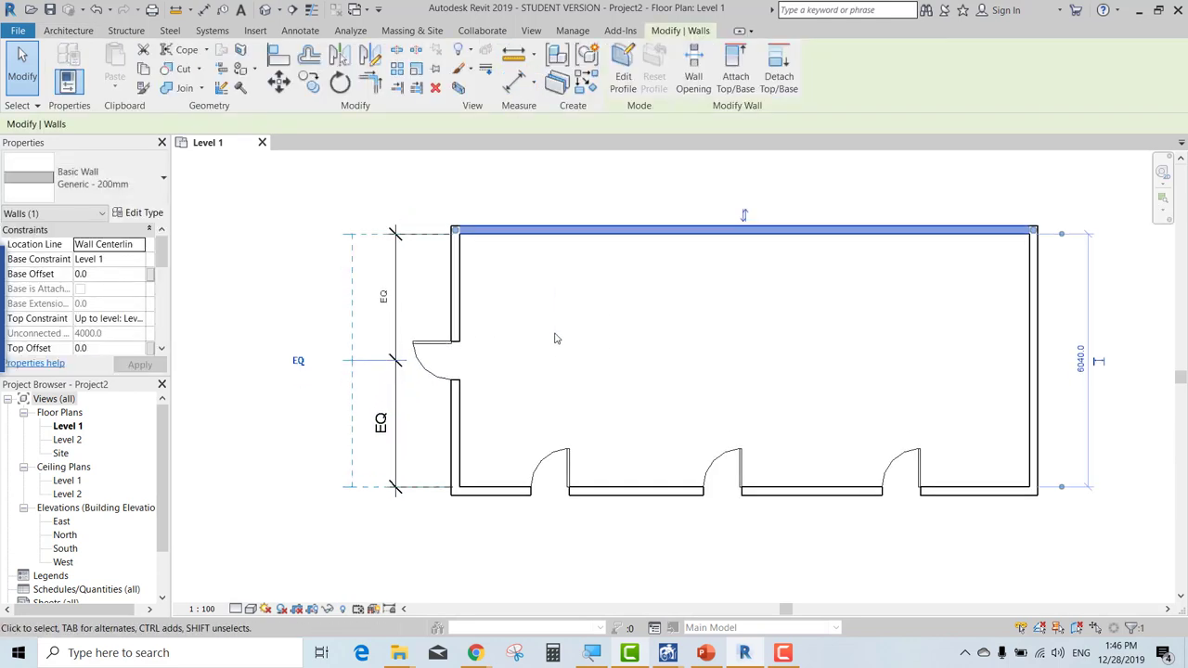
key("Up")
key("Up")
key("Up")
key("Down")
key("Down")
key("Down")
key("Down")
key("Down")
key("Down")
key("Up")
key("Up")
key("Up")
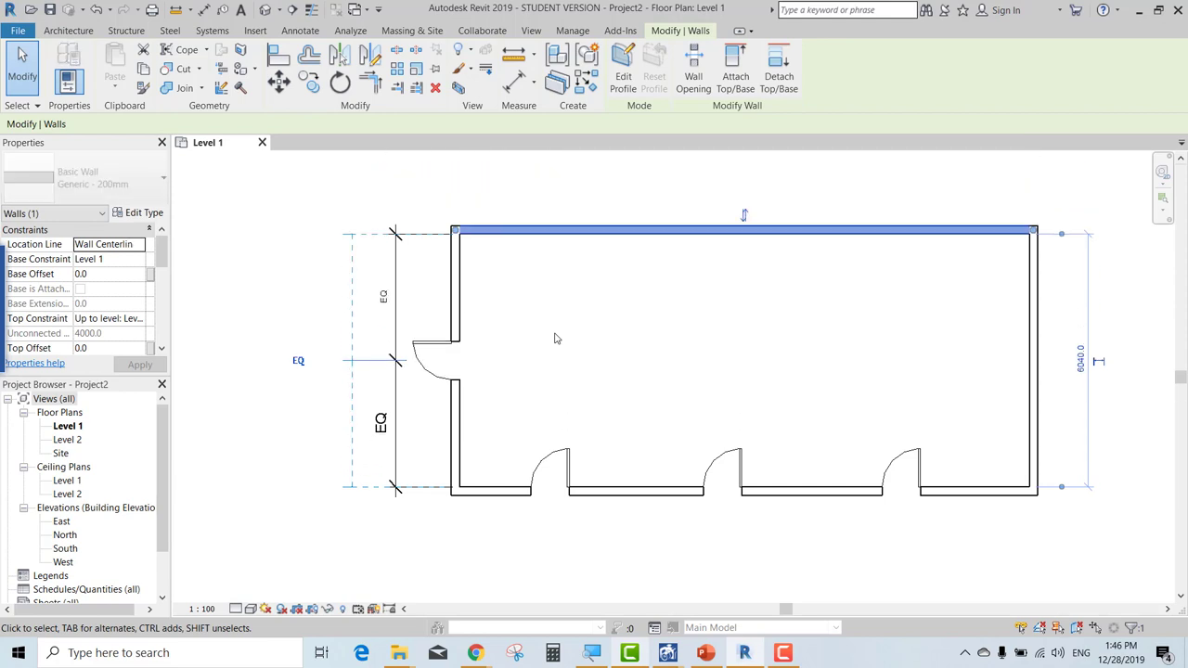
key("Up")
key("Up")
key("Up")
key("Down")
key("Down")
key("Down")
key("Down")
key("Down")
key("Escape")
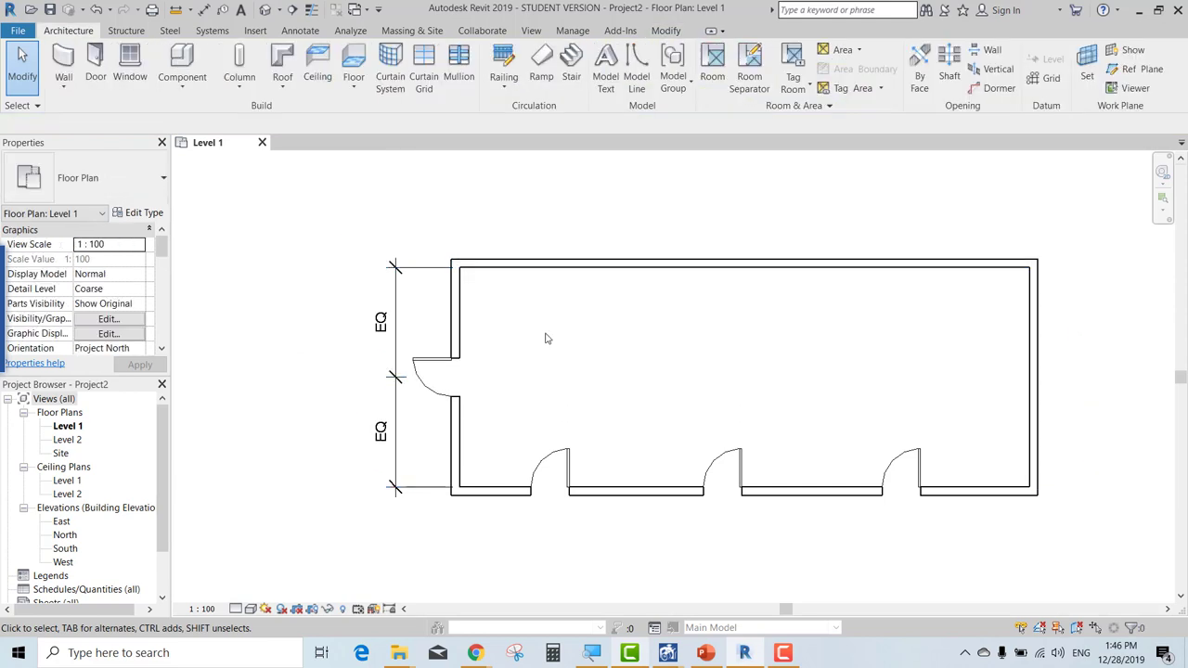
scroll(419, 437, "up", 2)
- Start an aligned dimension along the bottom wall from the left wall to the right wall
scroll(399, 422, "up", 1)
scroll(379, 414, "down", 3)
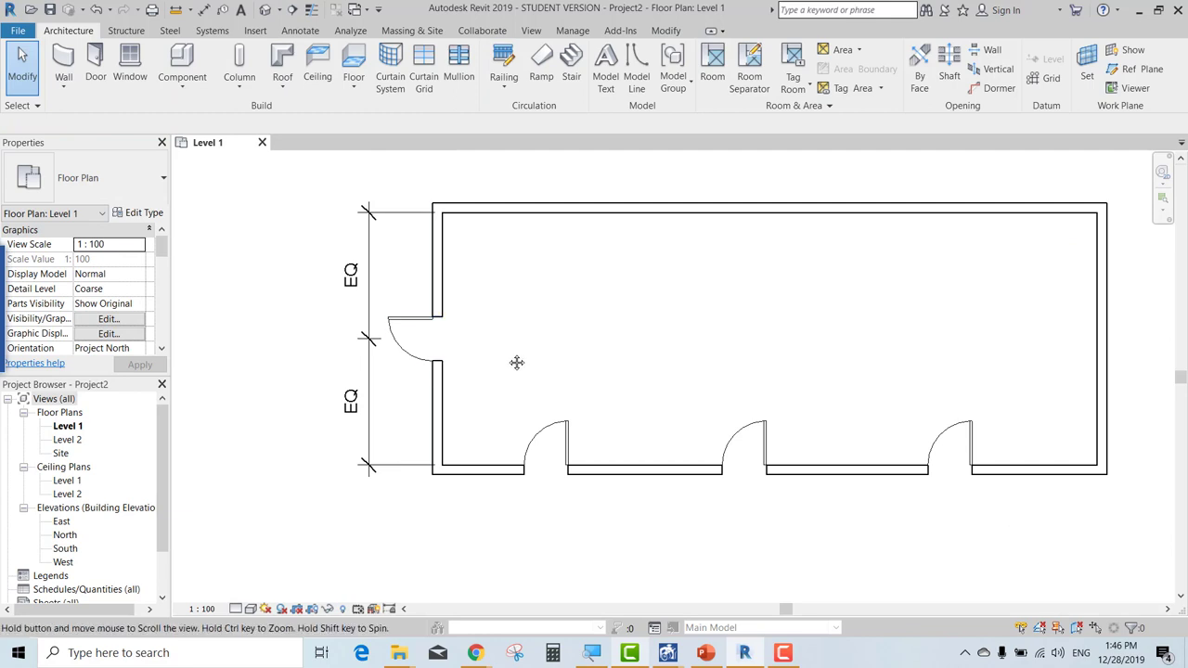
scroll(384, 251, "down", 1)
scroll(371, 278, "up", 1)
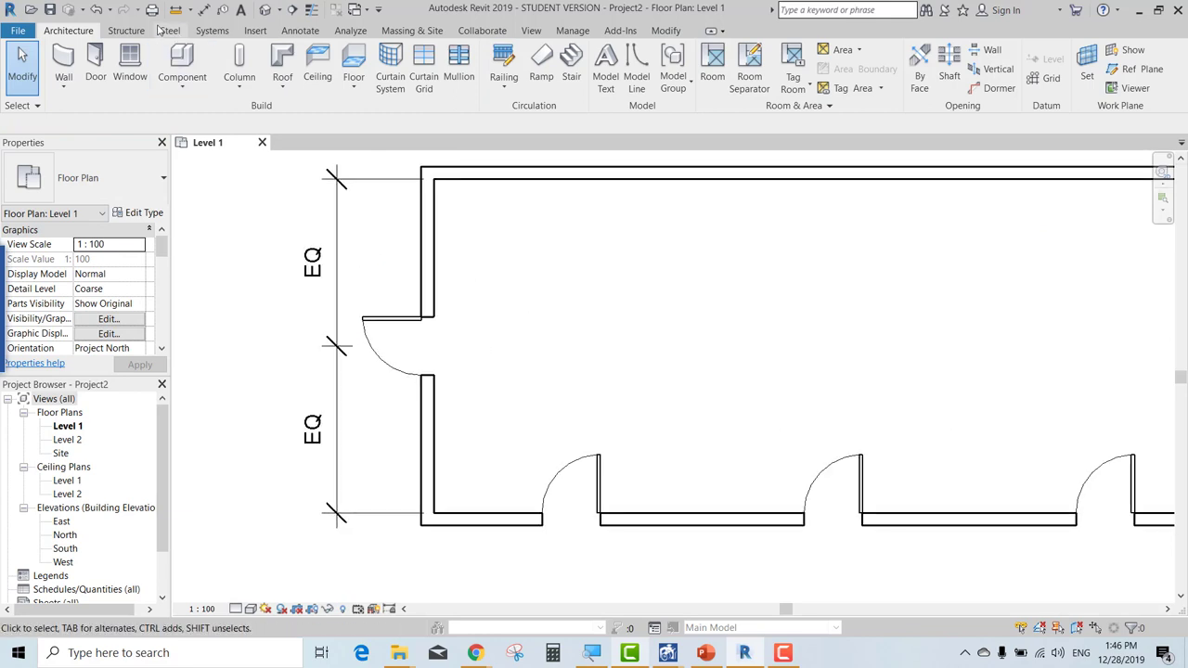
left_click(199, 11)
scroll(539, 278, "down", 2)
scroll(456, 393, "up", 1)
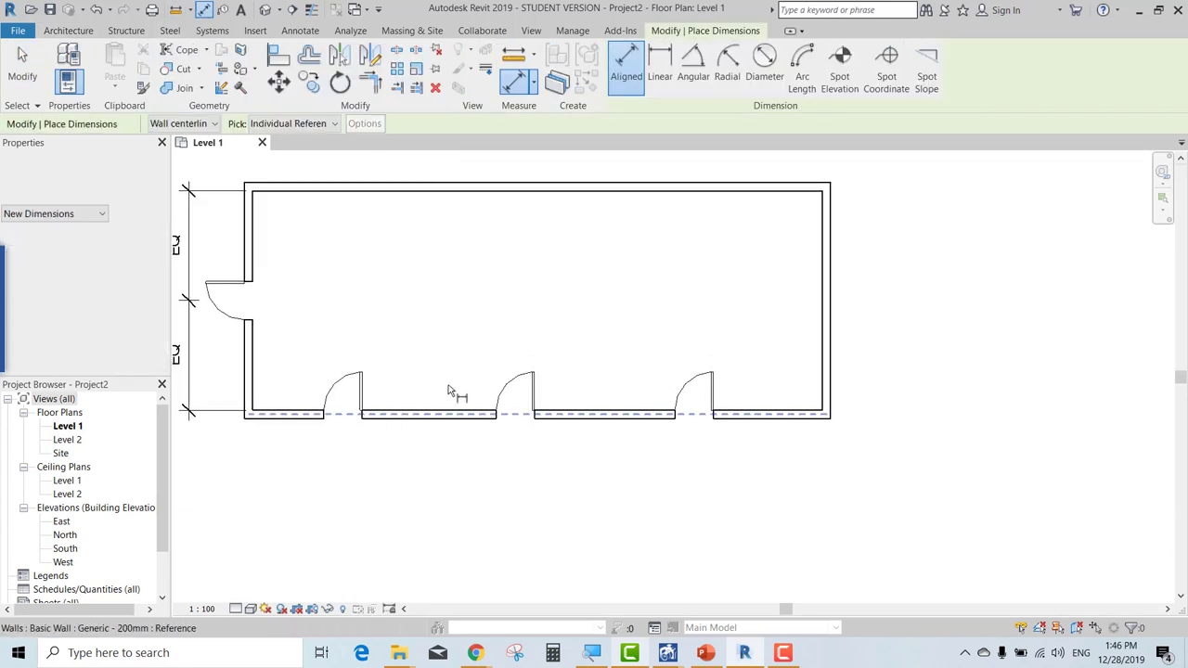
scroll(313, 390, "up", 2)
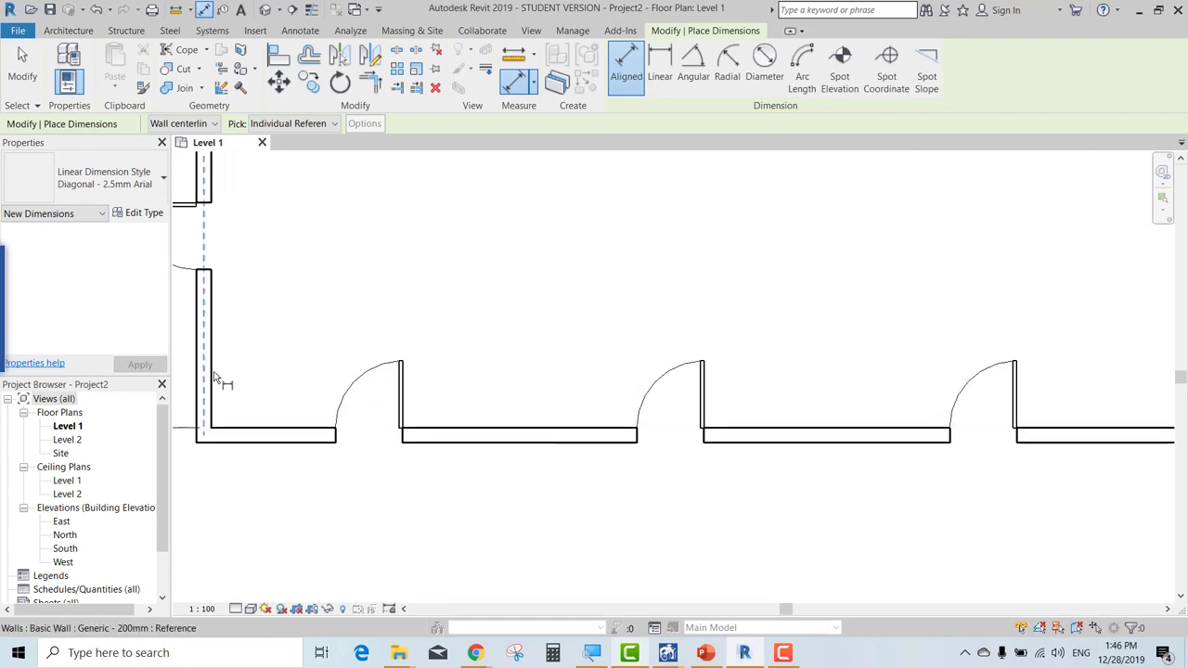
scroll(213, 382, "up", 2)
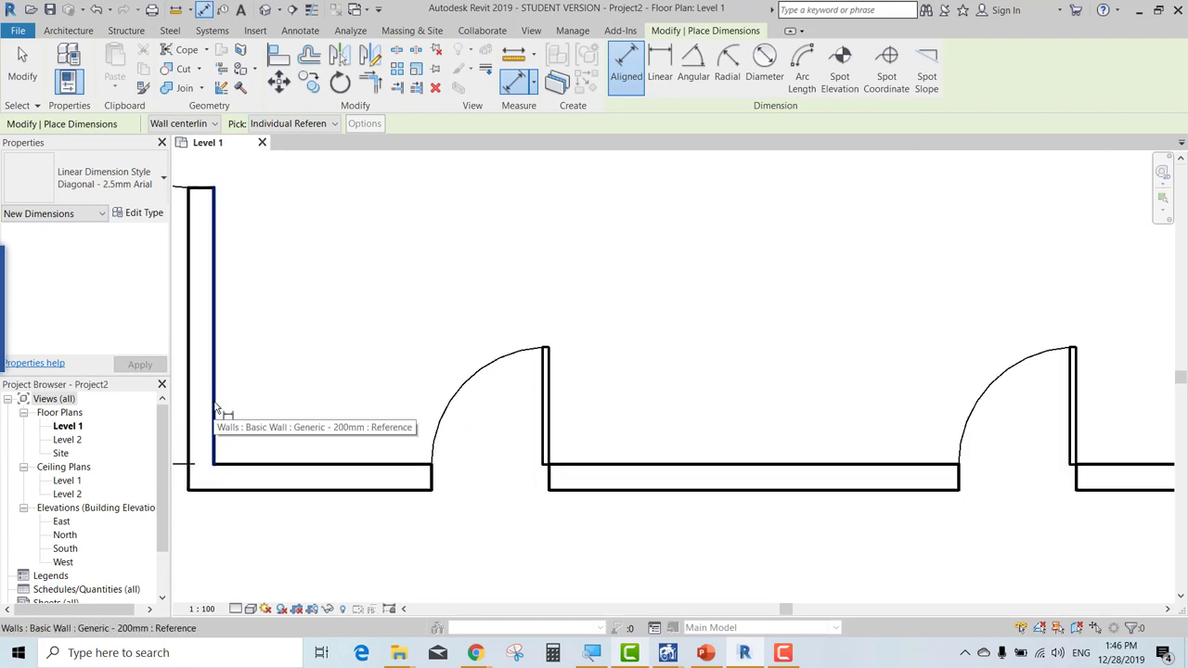
left_click(216, 409)
scroll(278, 413, "down", 3)
scroll(511, 423, "down", 1)
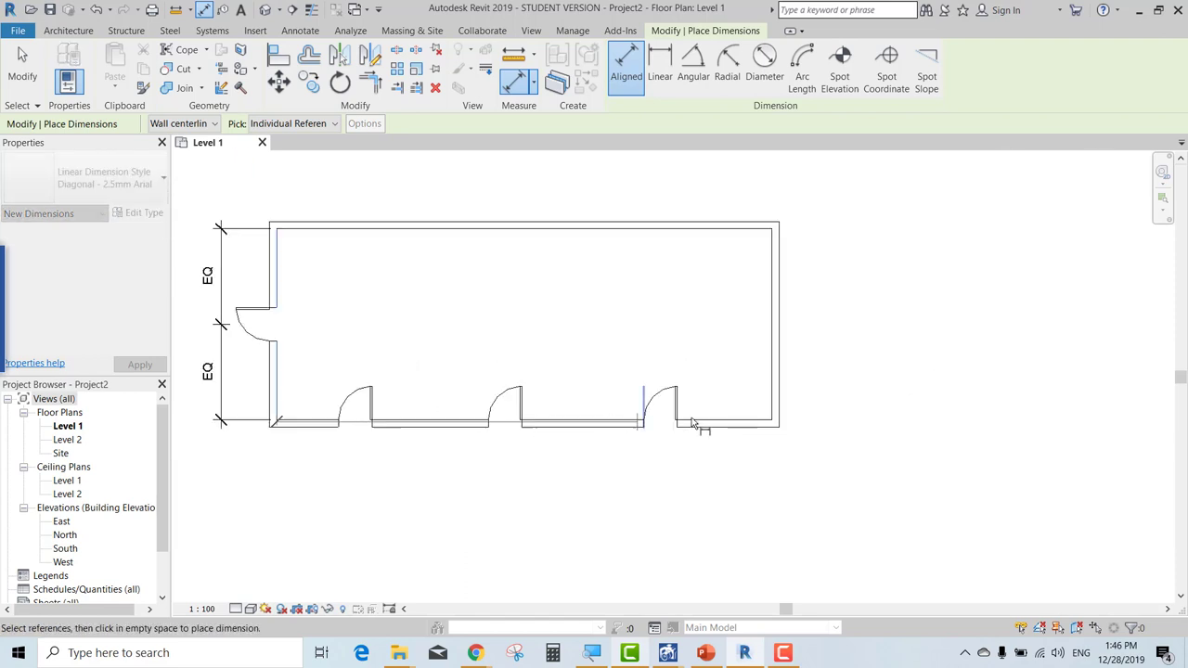
scroll(786, 398, "up", 2)
left_click(814, 403)
scroll(814, 403, "down", 3)
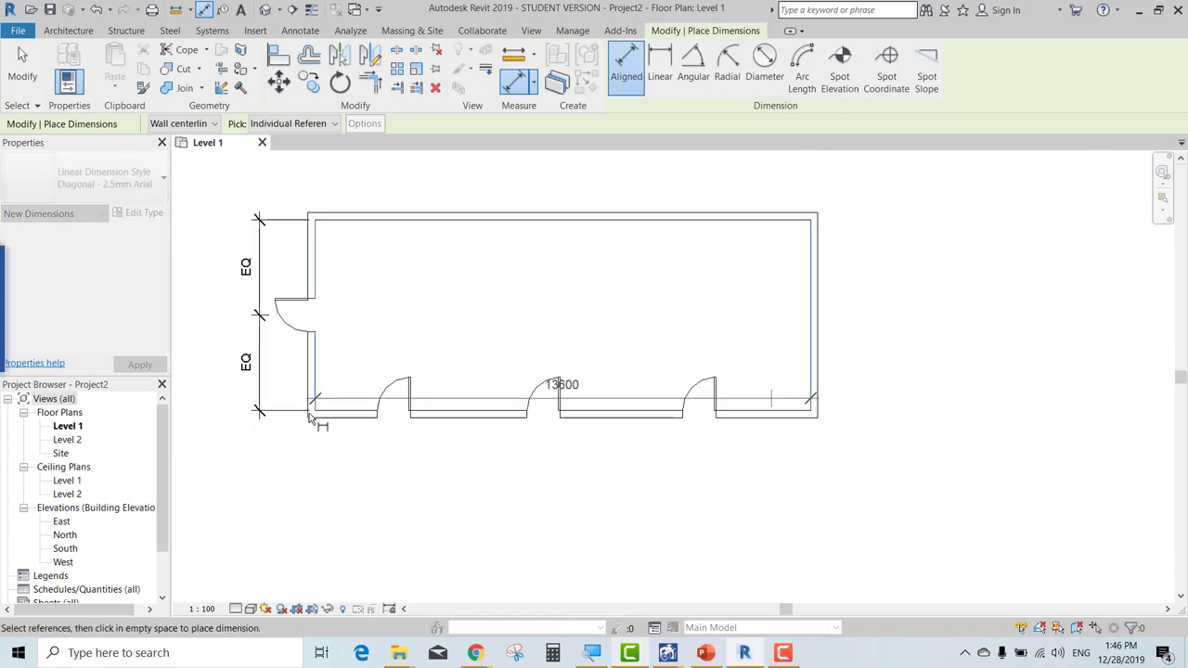
scroll(413, 406, "up", 3)
- Split it at the three door centres, place it below the wall, and set all four segments to EQ
left_click(467, 397)
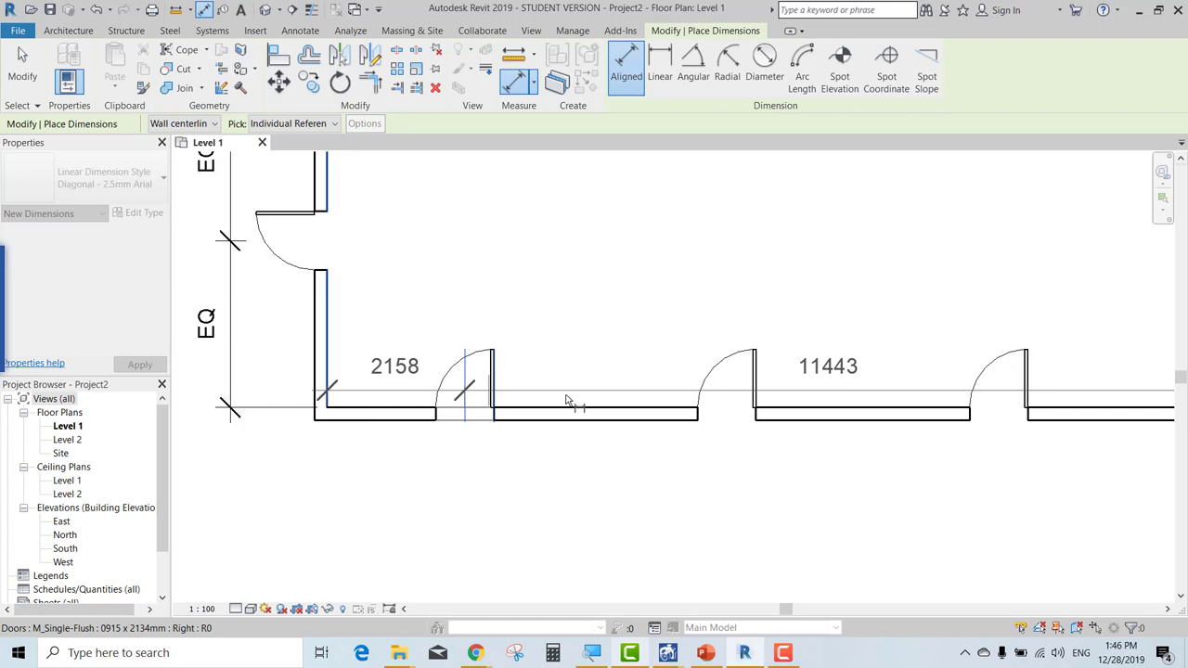
left_click(734, 392)
middle_click_drag(993, 403, 817, 403)
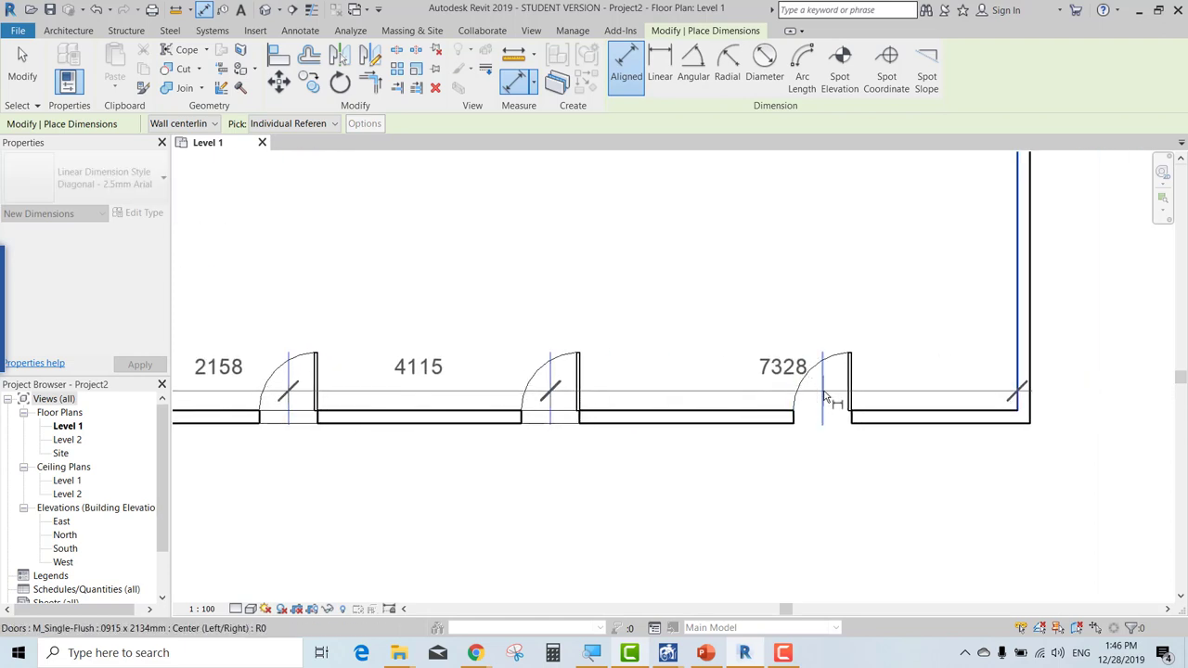
left_click(819, 376)
scroll(818, 376, "down", 2)
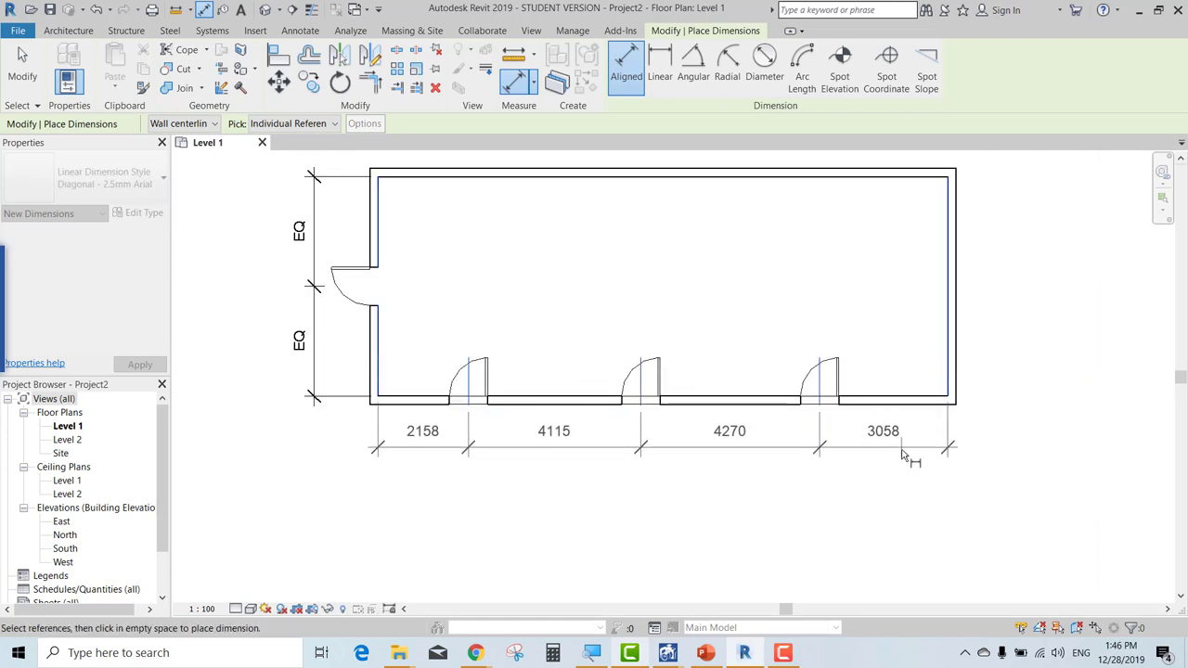
left_click(1025, 454)
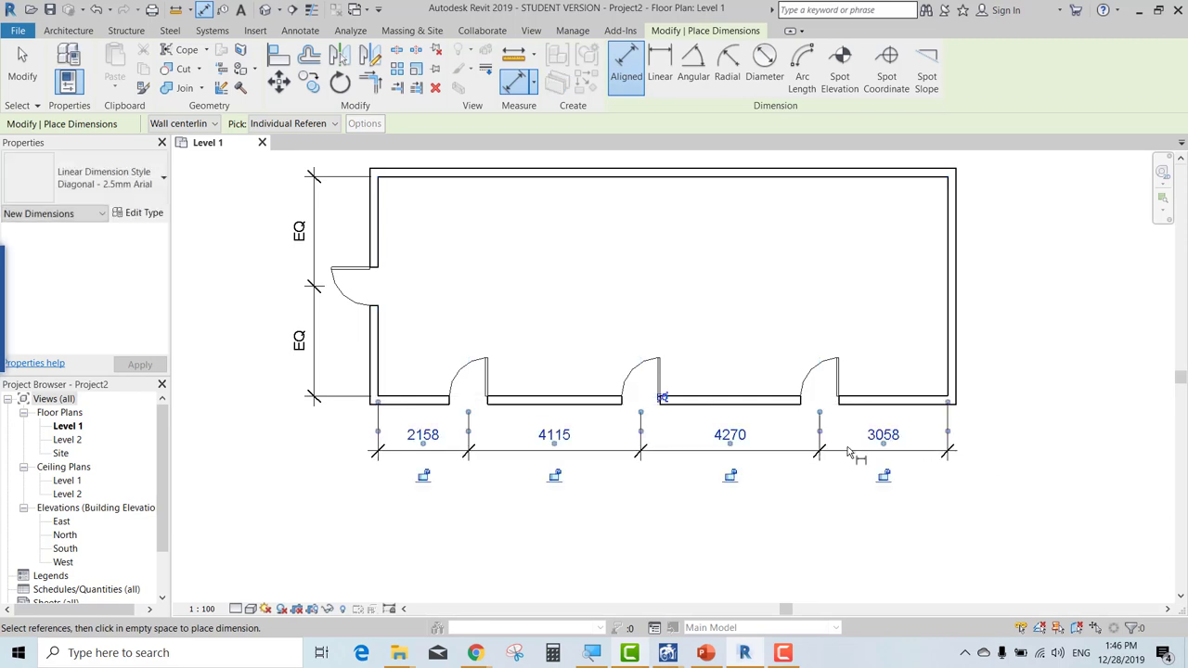
left_click(665, 399)
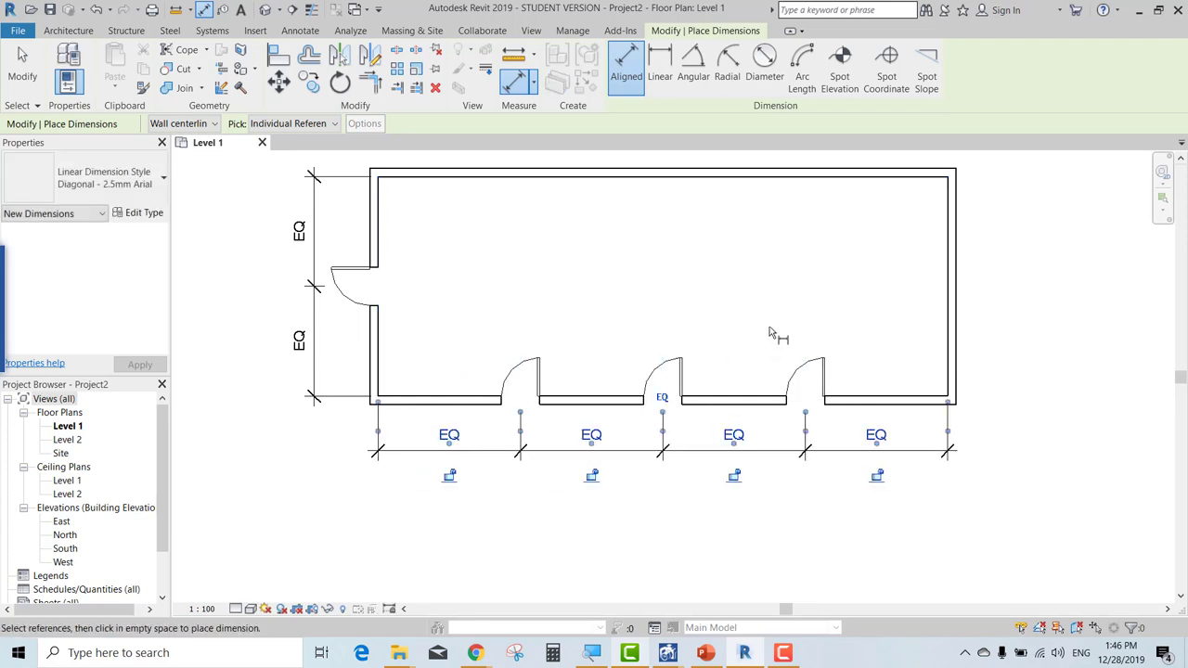
key("Escape")
key("Escape")
- Zoom to fit with ZF and turn off the left dimension's EQ so it reads 2620 and 2620
key("z")
key("f")
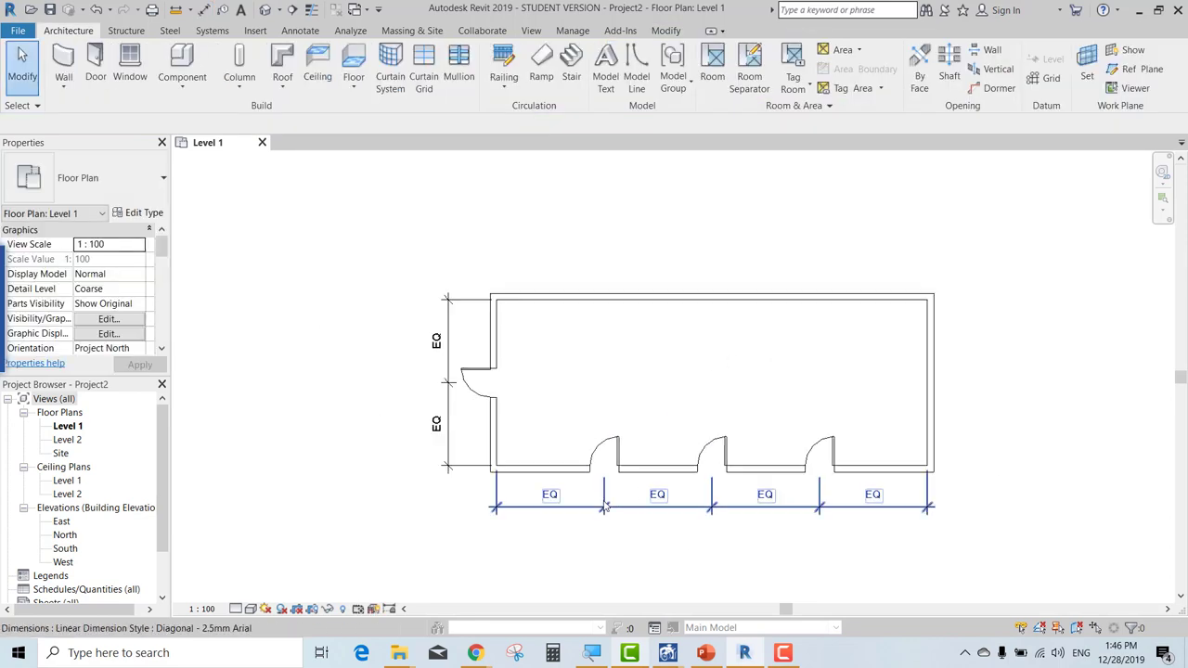
key("z")
key("f")
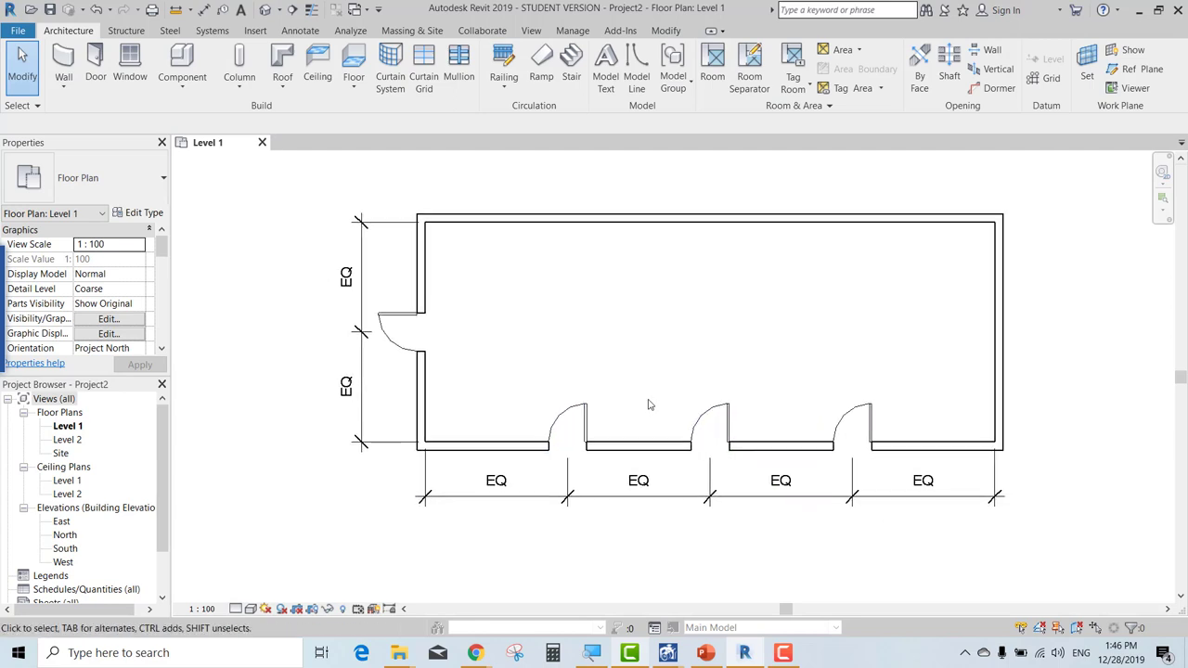
scroll(376, 320, "up", 2)
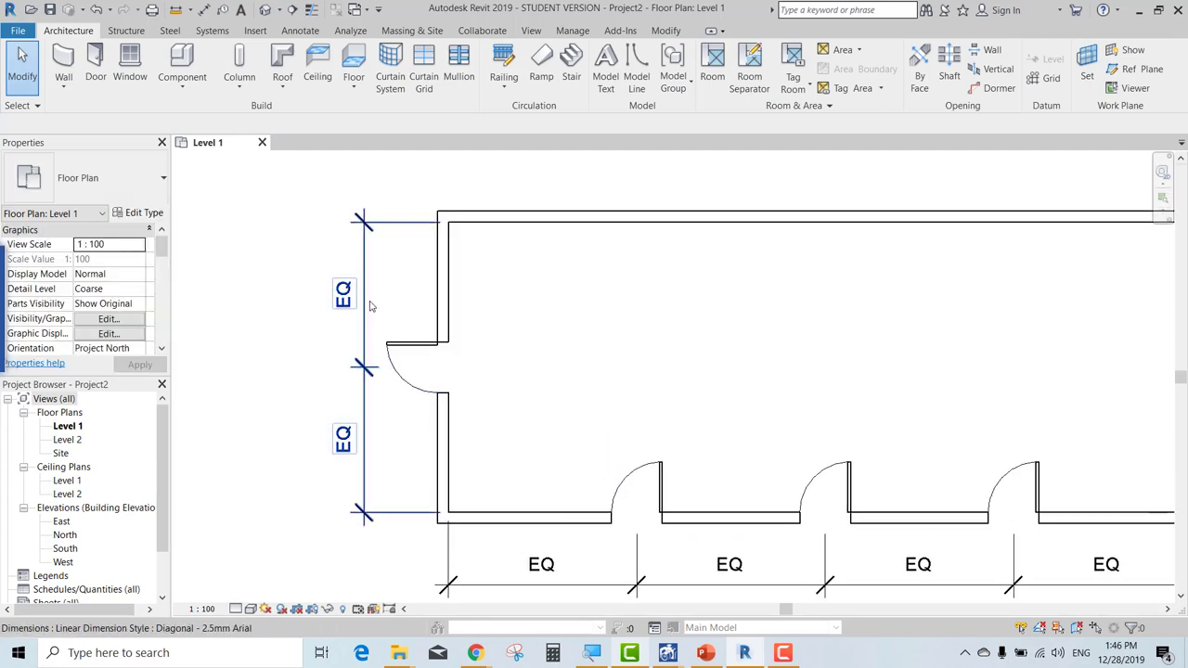
left_click(367, 305)
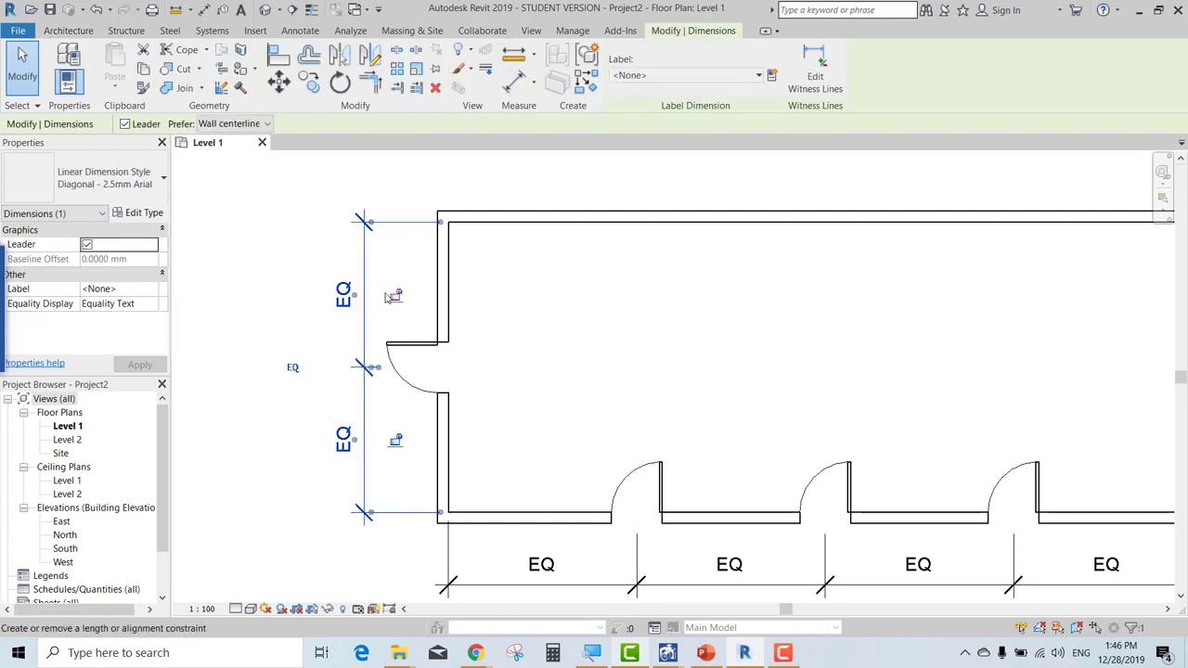
middle_click_drag(412, 326, 335, 307)
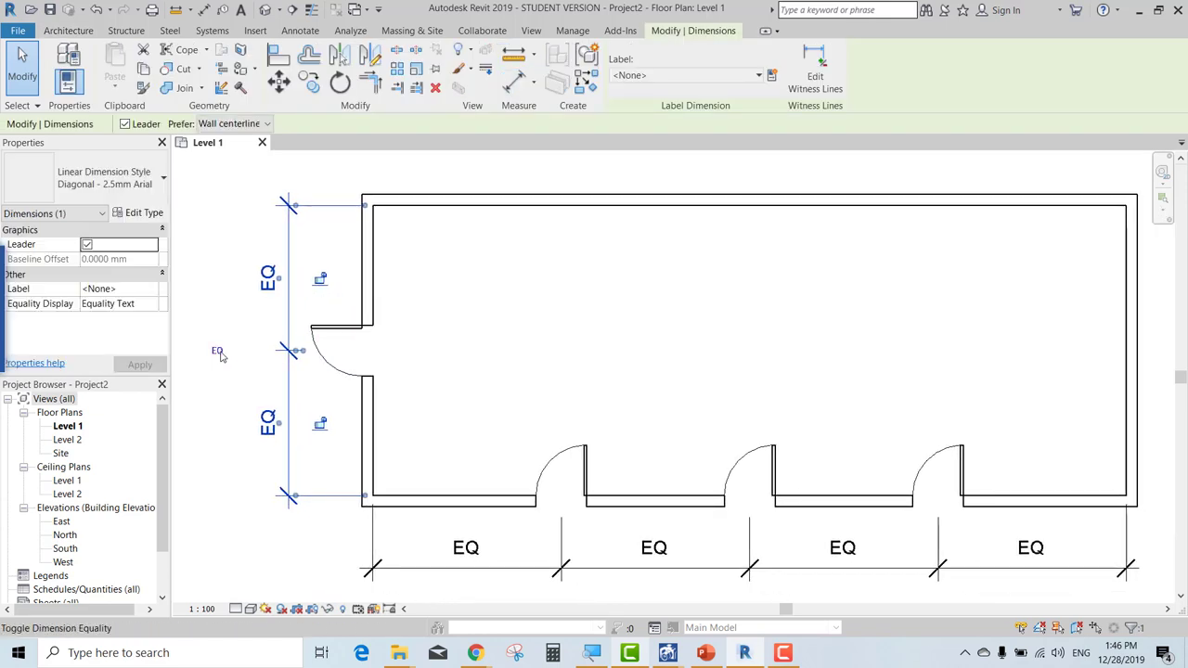
left_click(218, 351)
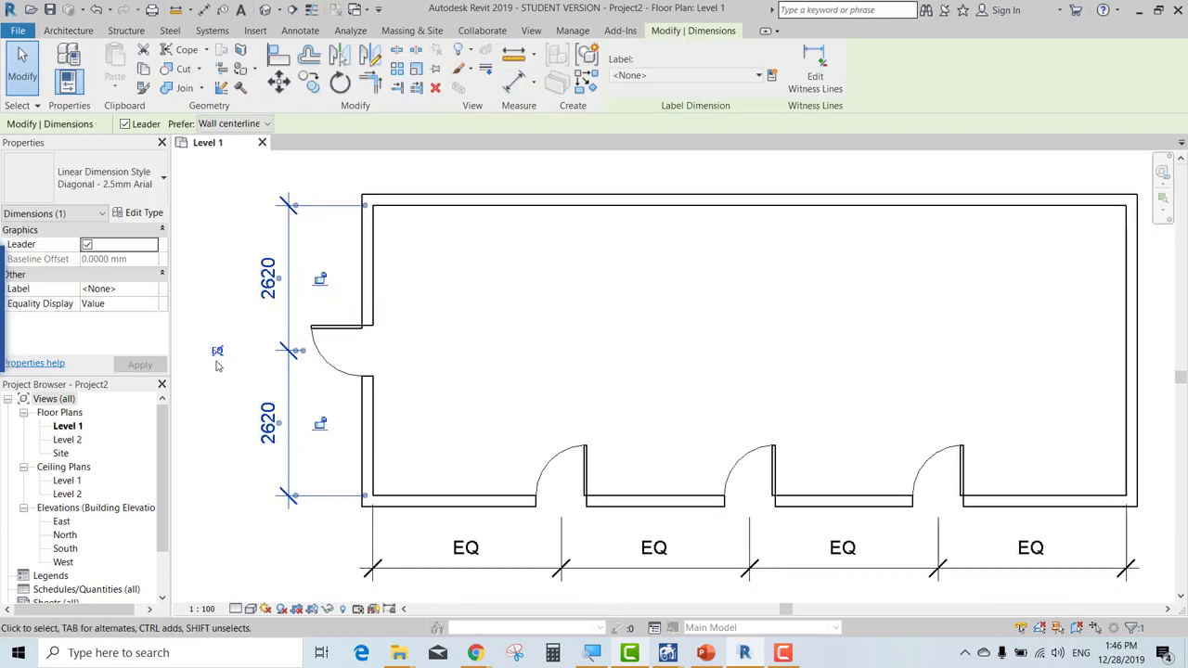
key("Escape")
left_click(491, 198)
- Drag the top wall upward to enlarge the room
scroll(493, 254, "down", 2)
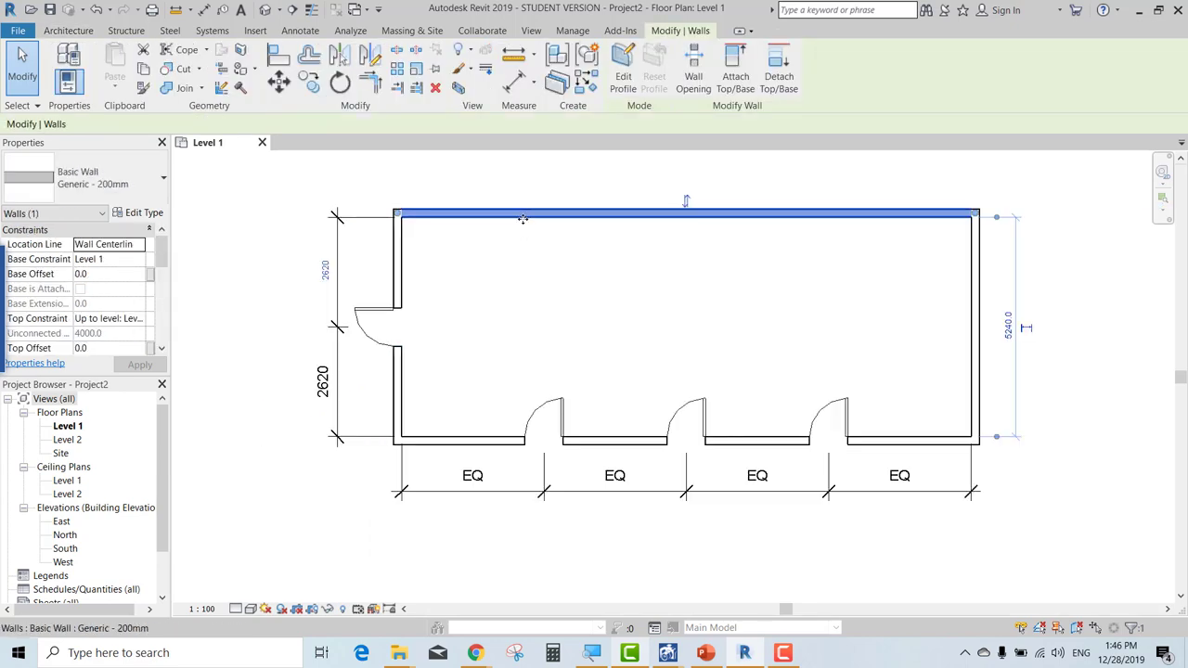
left_click_drag(530, 211, 530, 164)
left_click(518, 263)
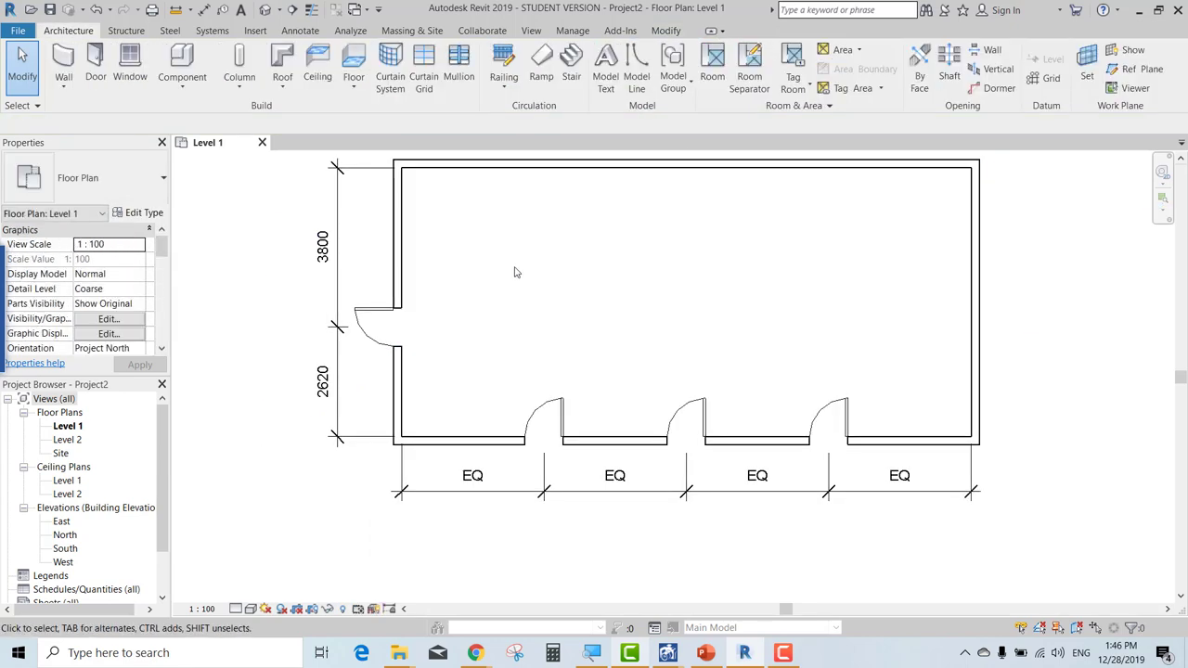
- Turn EQ back on for the left-wall door dimension
left_click(337, 297)
scroll(337, 322, "up", 2)
scroll(337, 322, "up", 2)
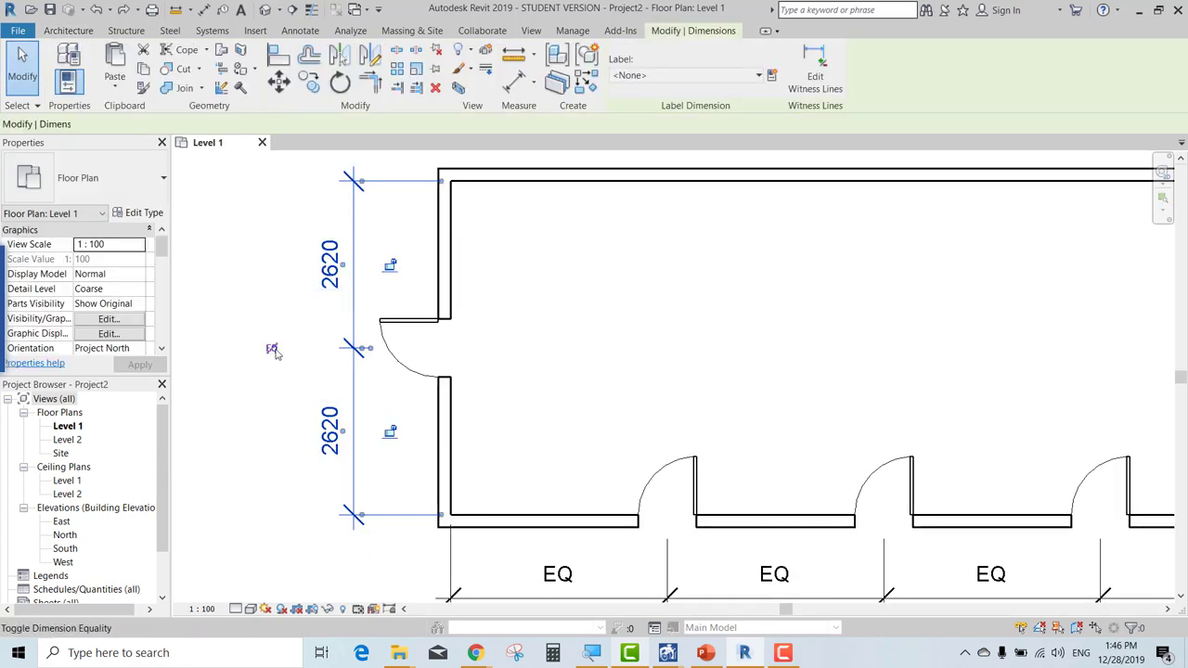
left_click(272, 348)
scroll(263, 344, "up", 1)
scroll(222, 337, "up", 1)
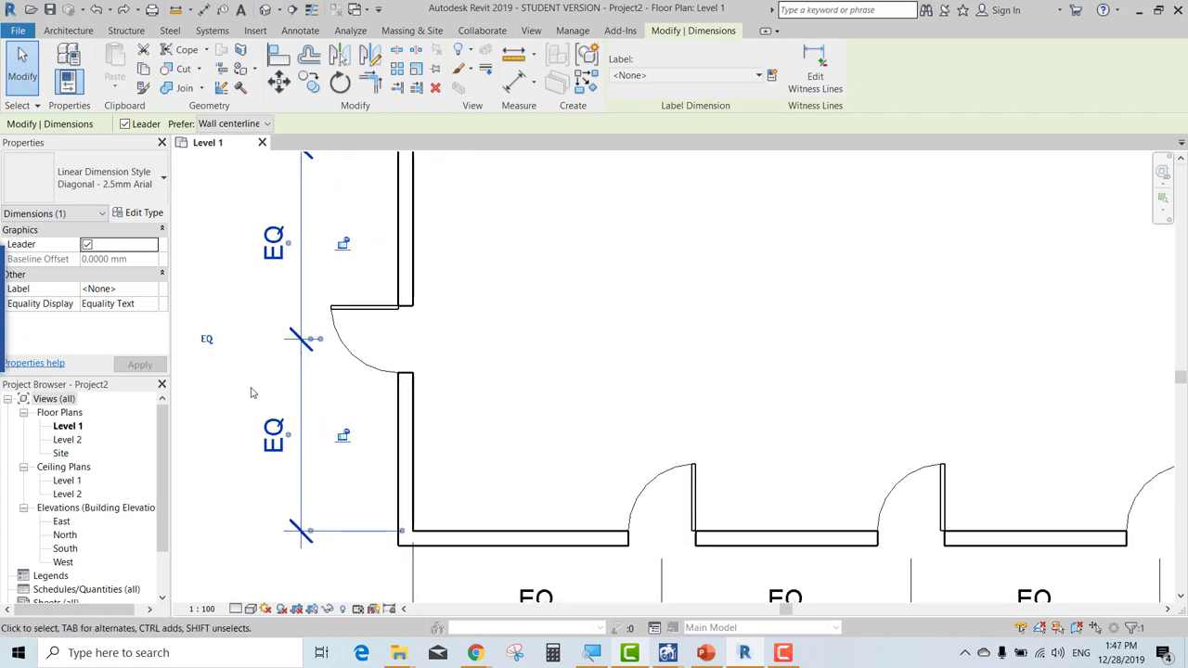
middle_click_drag(276, 354, 279, 310)
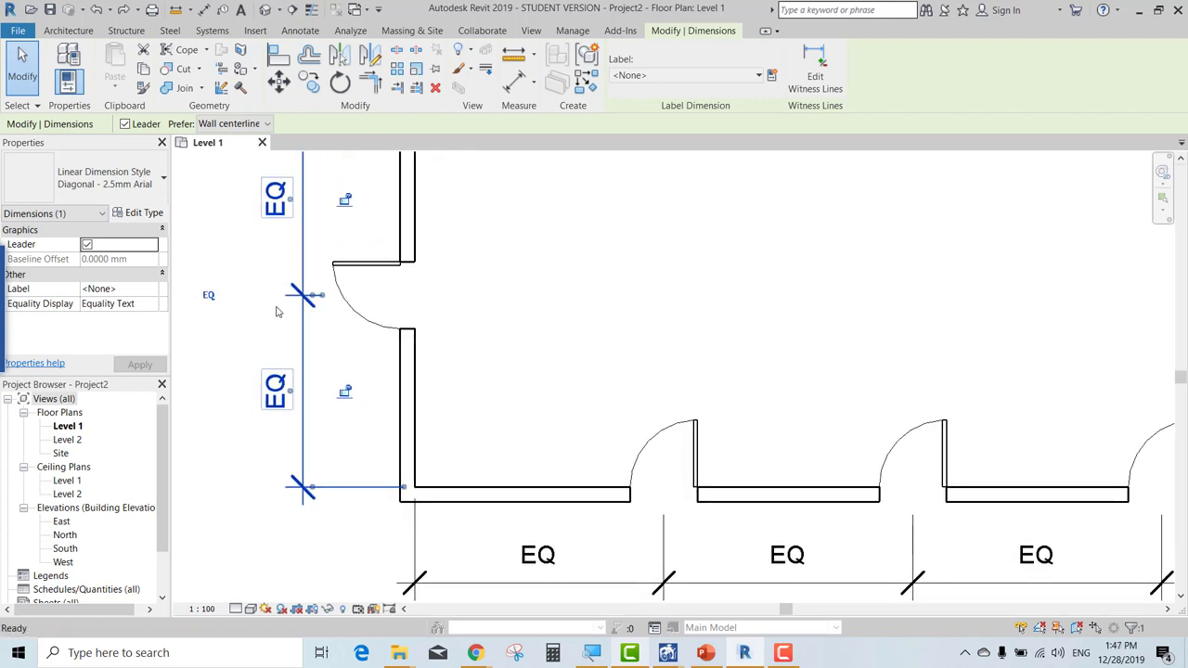
- Set the dimension's Equality Display to Value so it shows 2620 and 2620
left_click(148, 307)
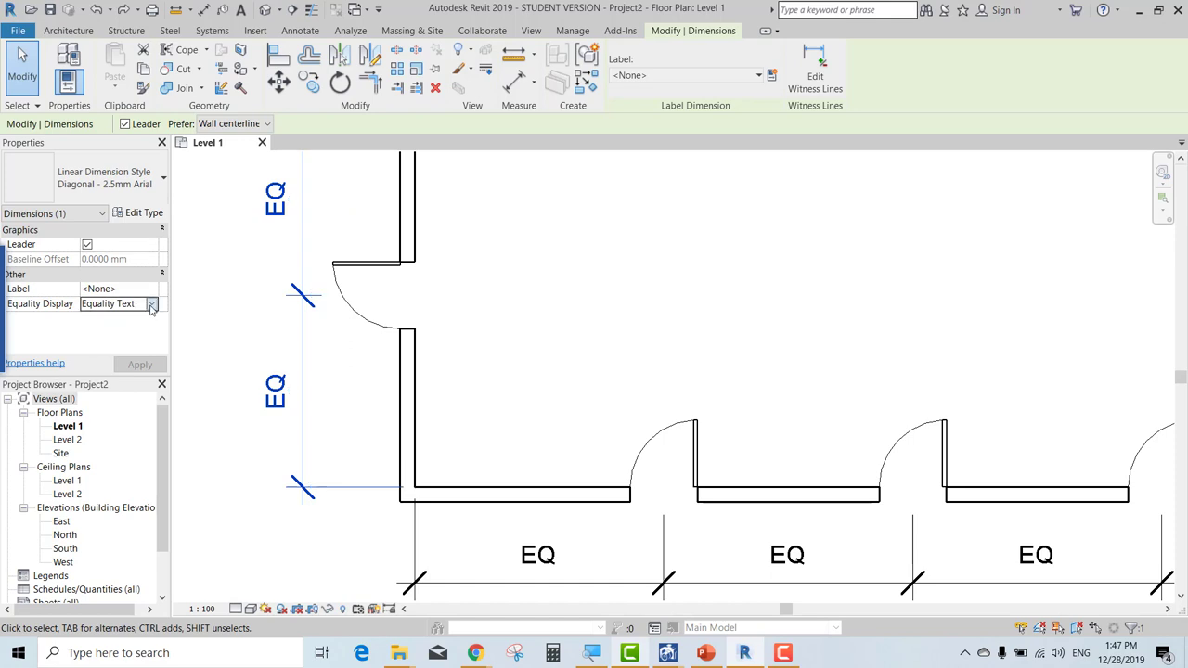
left_click(151, 305)
left_click(109, 318)
scroll(384, 330, "down", 2)
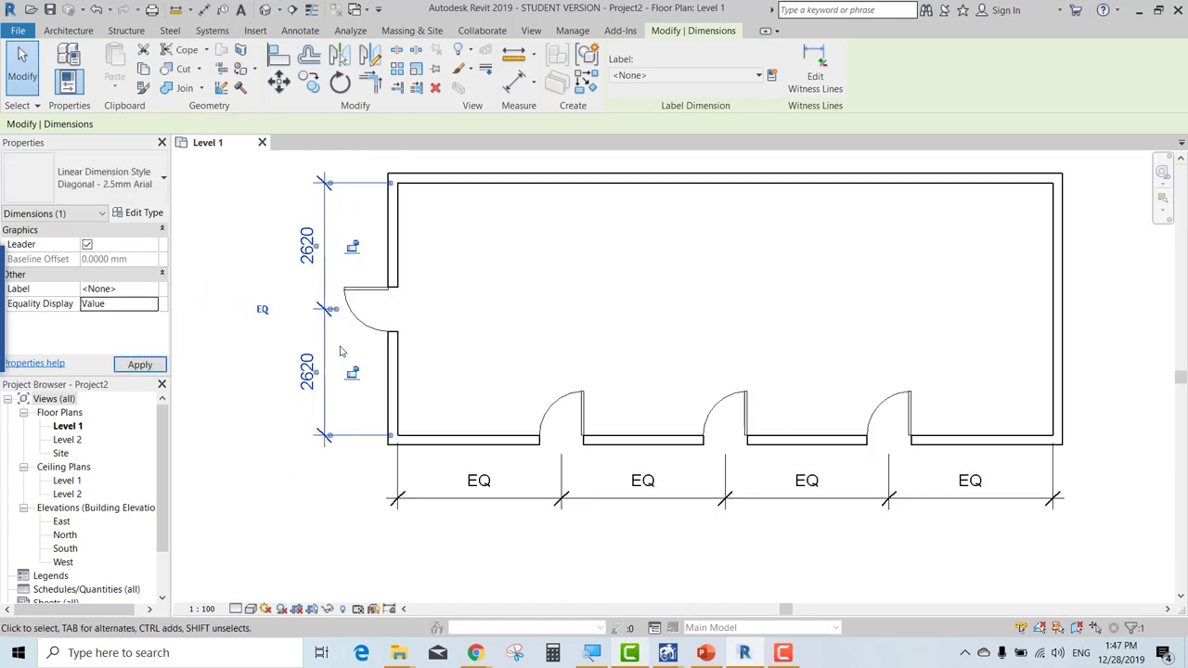
left_click(264, 386)
middle_click_drag(389, 493, 273, 440)
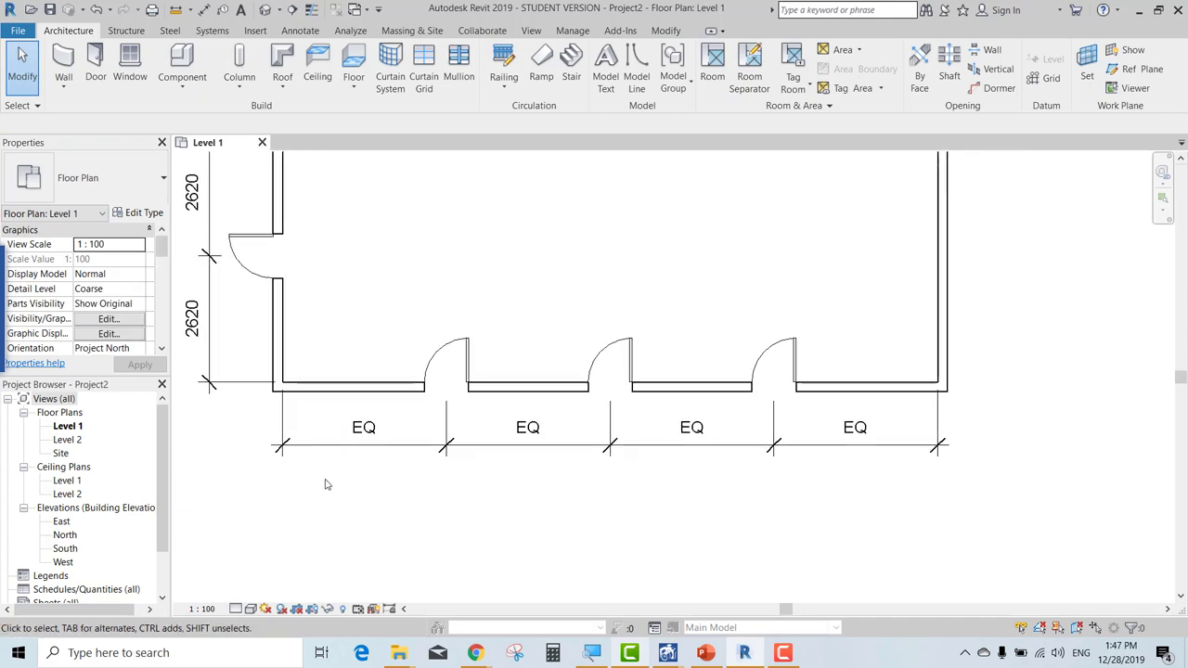
- Set the bottom door dimension's Equality Display to Equality Formula, showing 13600
left_click(335, 454)
left_click(152, 304)
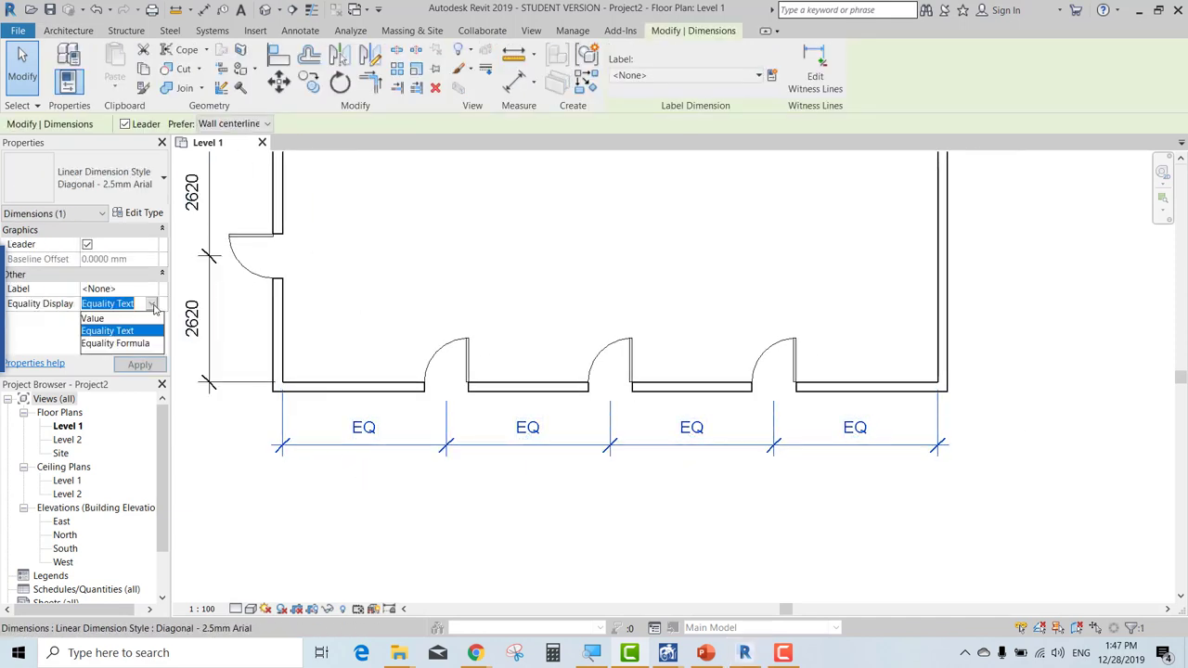
left_click(119, 343)
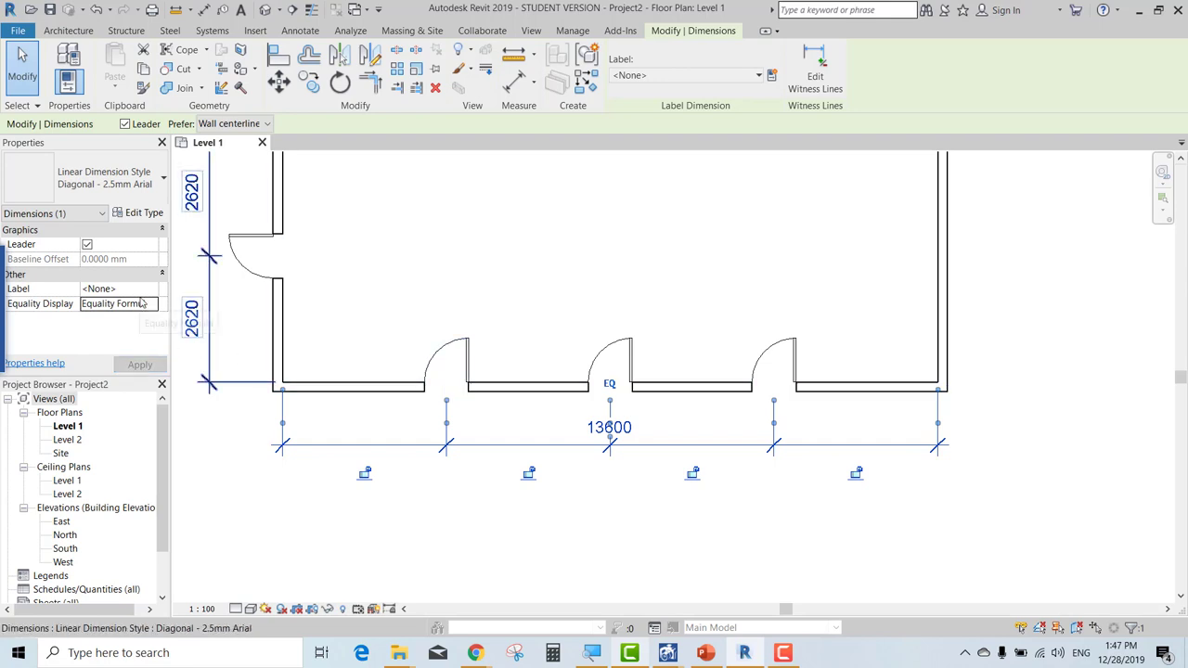
- Open the dimension's Type Properties and scroll down to the Other group
left_click(145, 214)
scroll(636, 374, "down", 2)
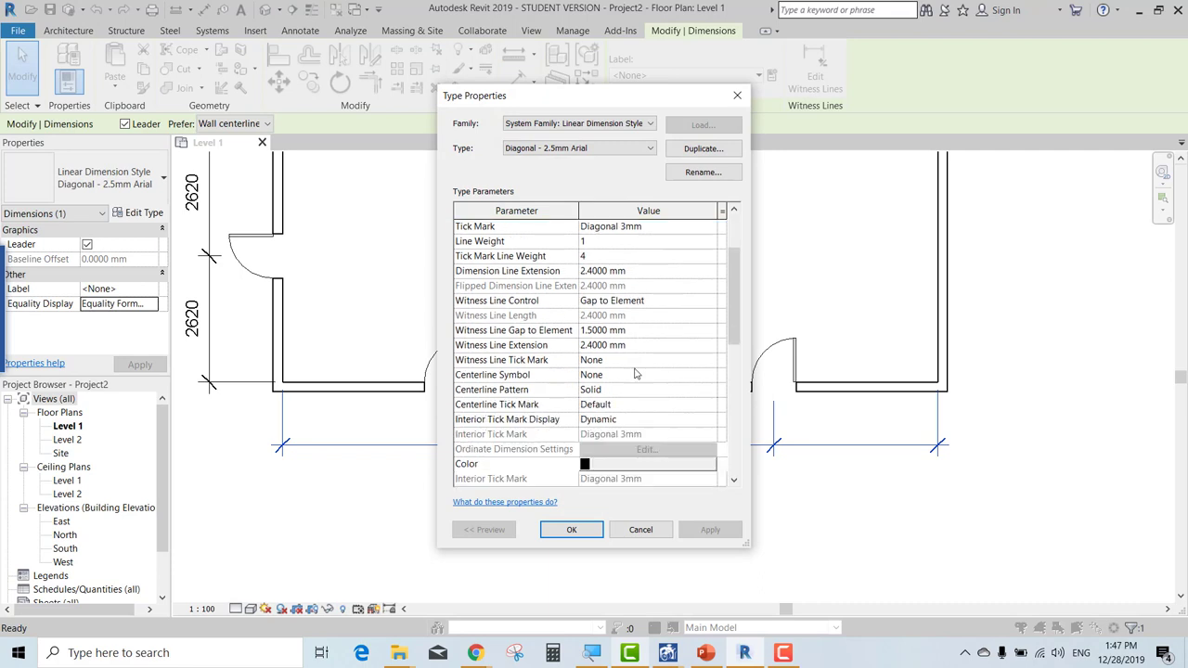
scroll(636, 374, "down", 3)
scroll(636, 368, "down", 1)
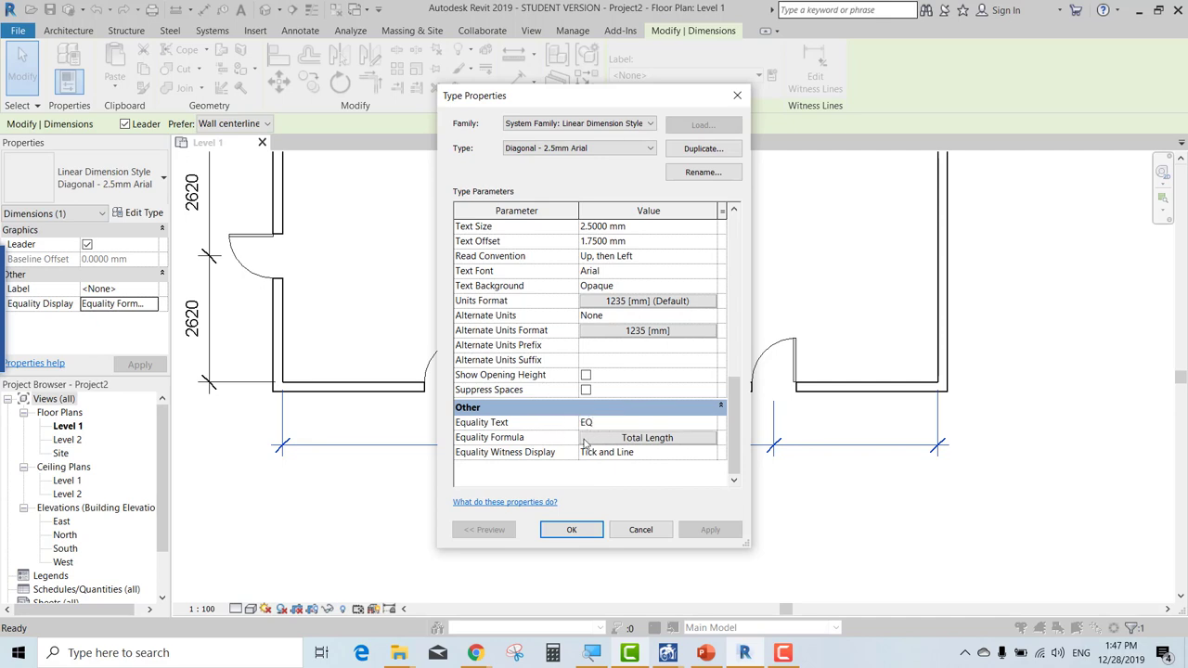
- Briefly open and close the Equality Formula editor, moving the dialogs to reveal the 13600 dimension
left_click(632, 442)
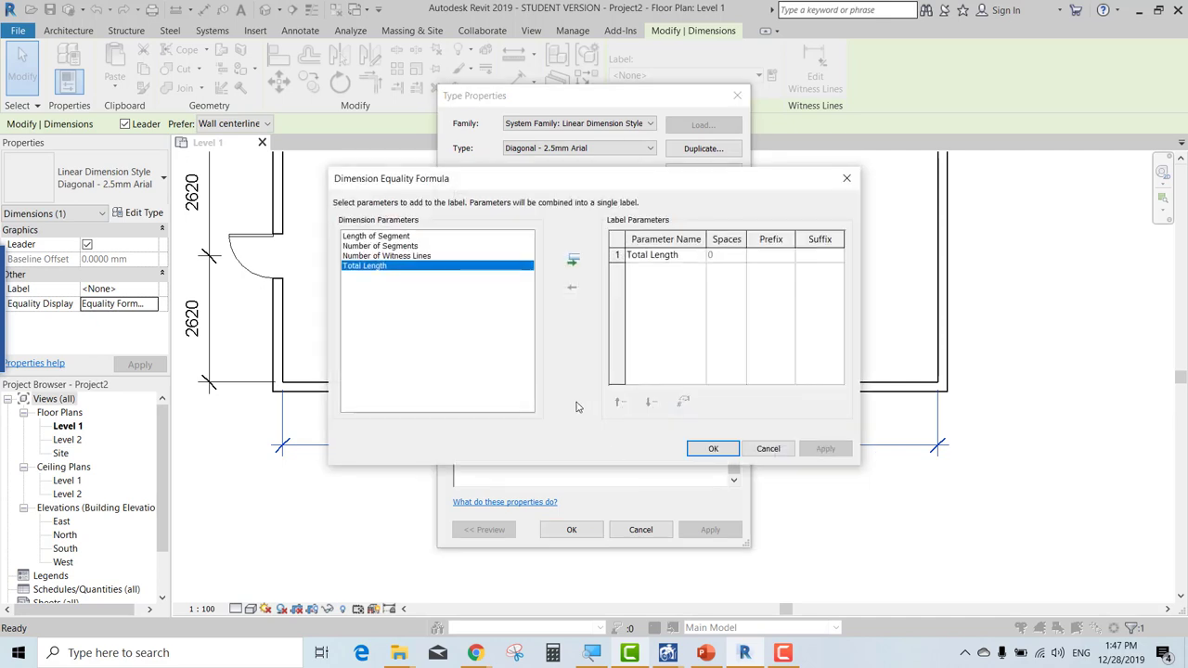
left_click_drag(650, 182, 1071, 238)
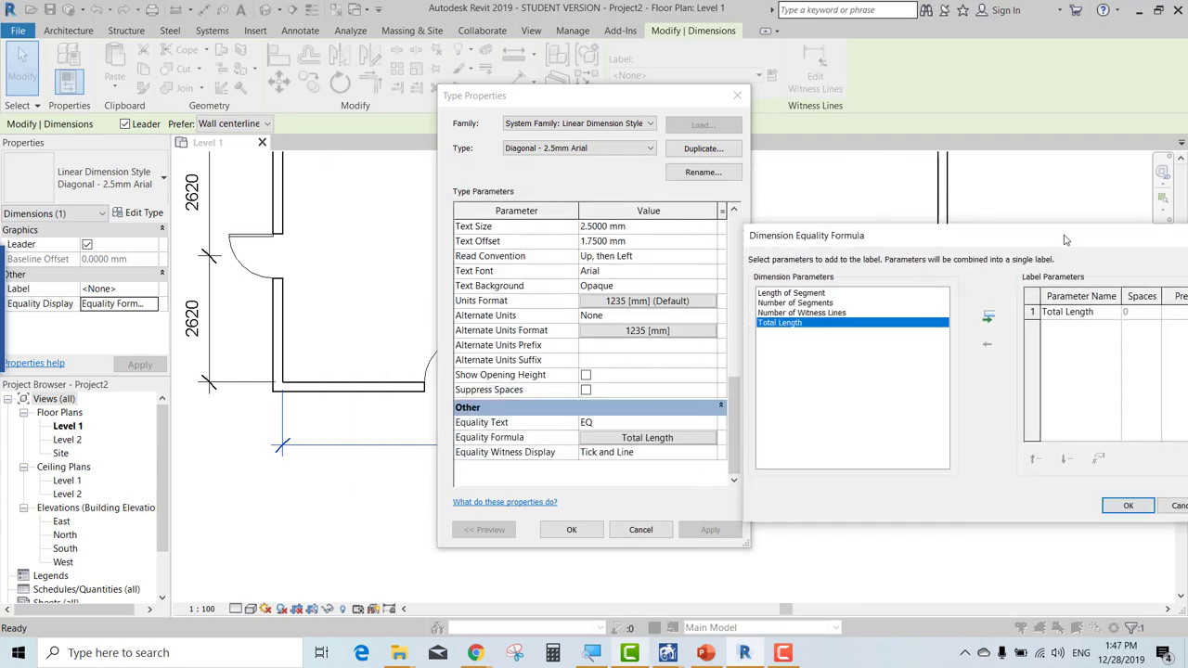
left_click_drag(854, 246, 642, 212)
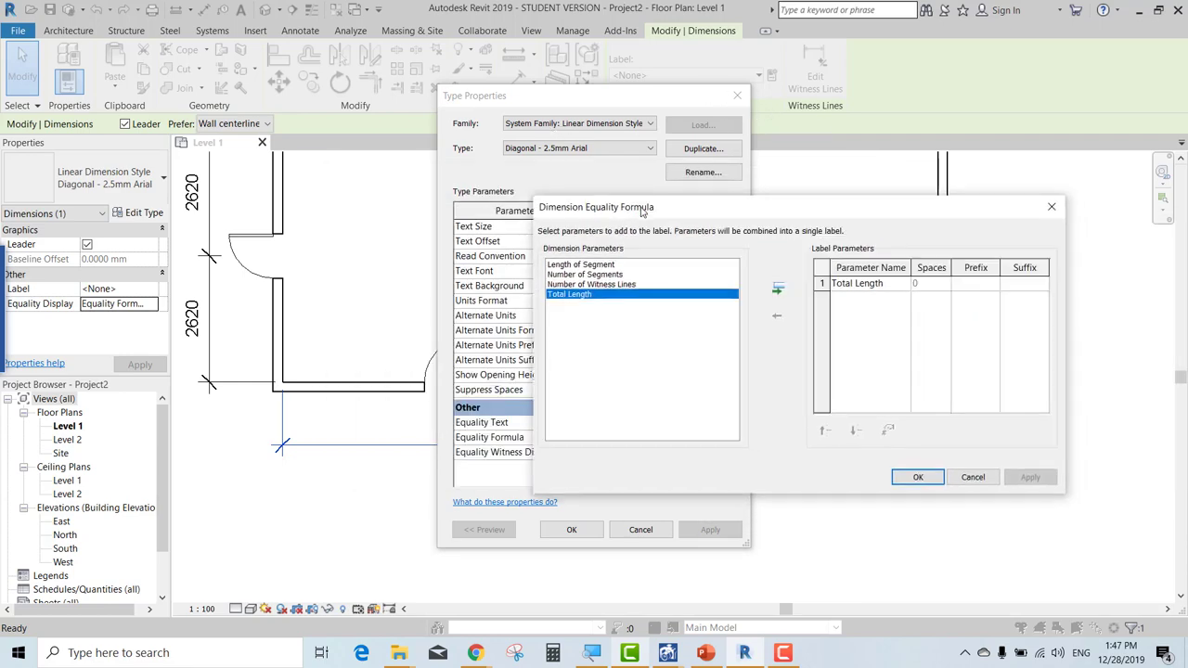
left_click(1052, 207)
mouse_move(606, 104)
left_mouse_down()
mouse_move(169, 86)
mouse_move(352, 62)
left_mouse_up()
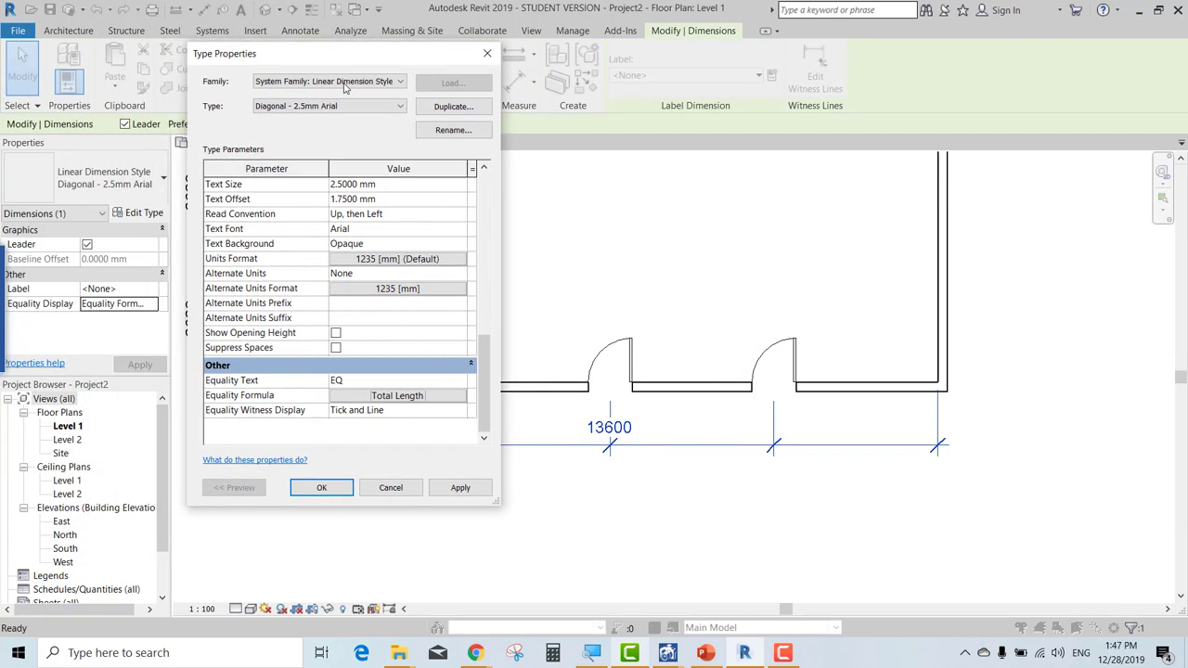
- Add Number of Segments and Length of Segment to the equality formula label
left_click(397, 396)
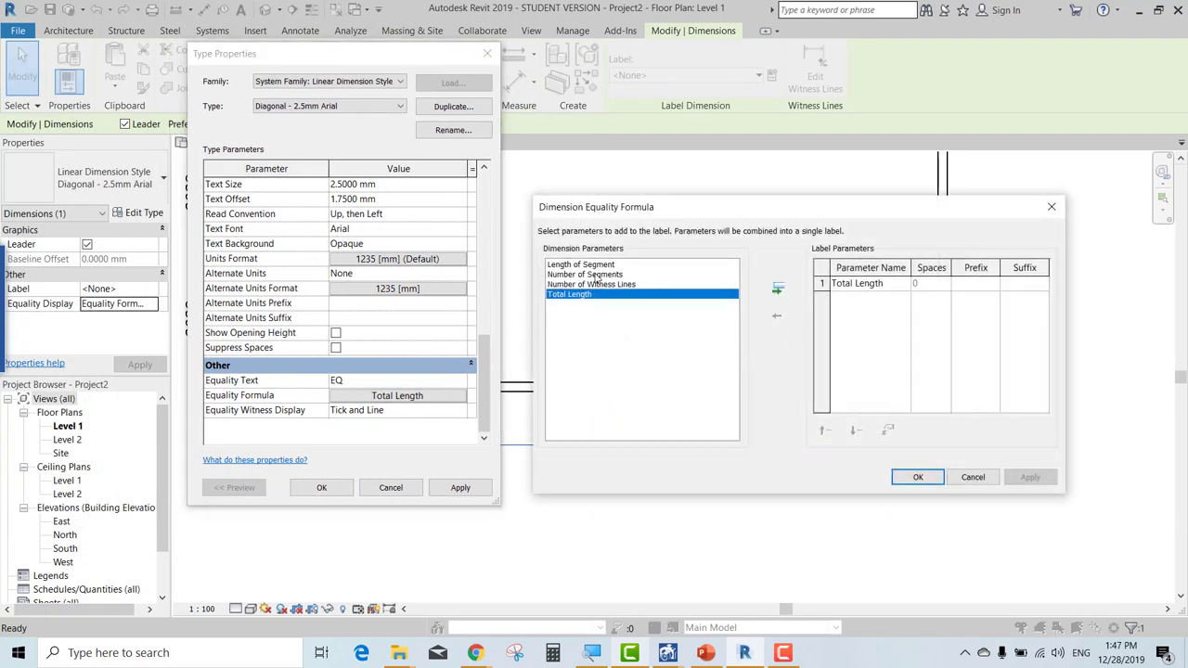
left_click(605, 277)
left_click(779, 290)
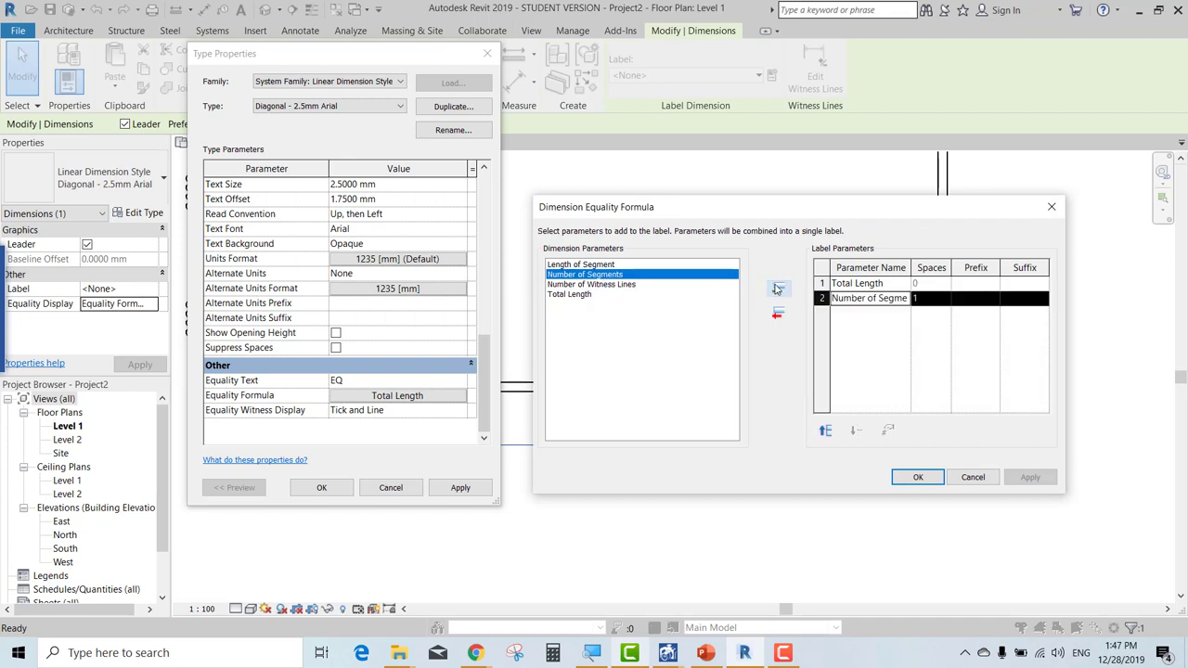
left_click(601, 264)
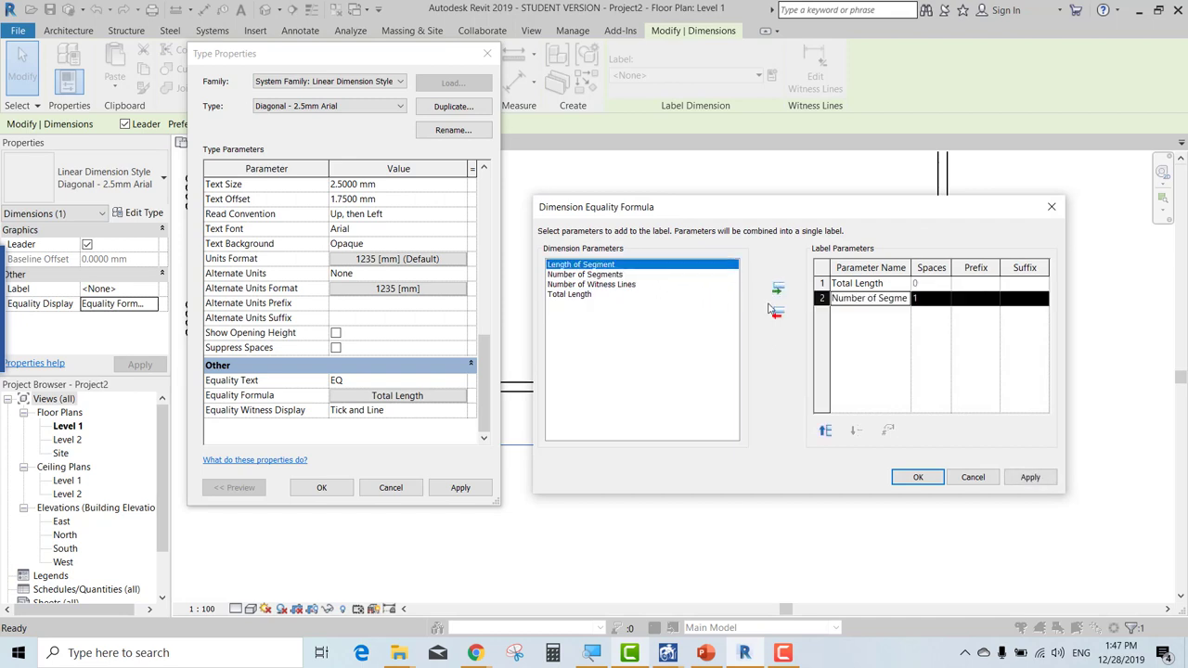
left_click(777, 291)
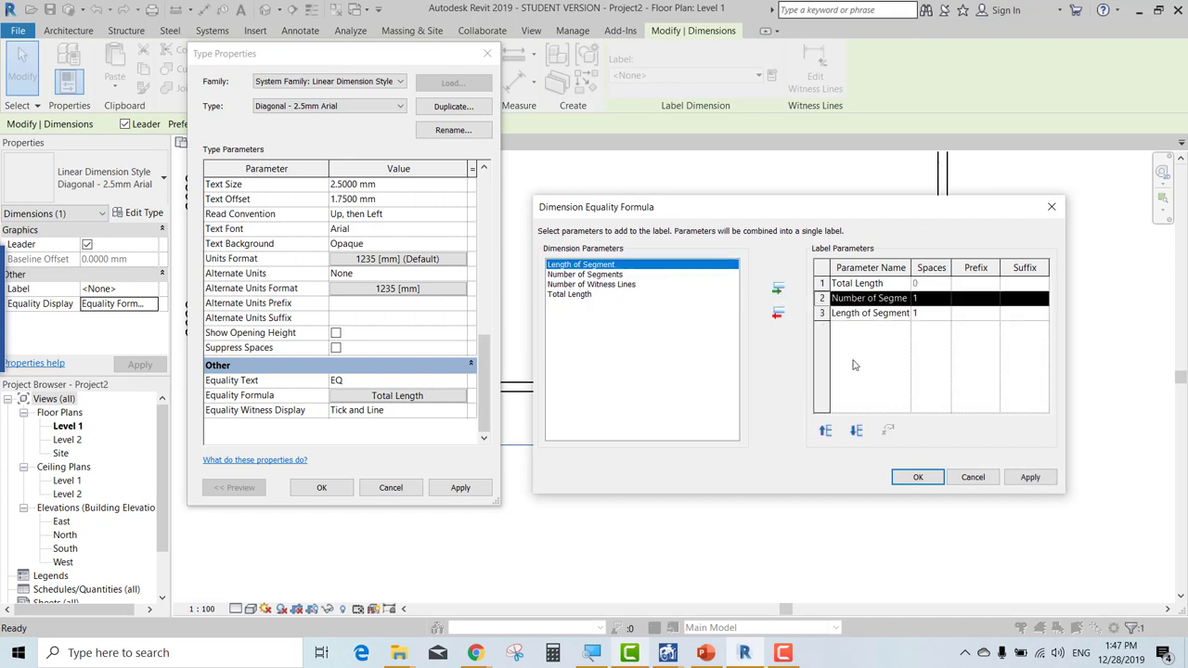
- Order the formula as Segments, Length, Total Length with suffix 'x' and prefix '=', and confirm
left_click(826, 430)
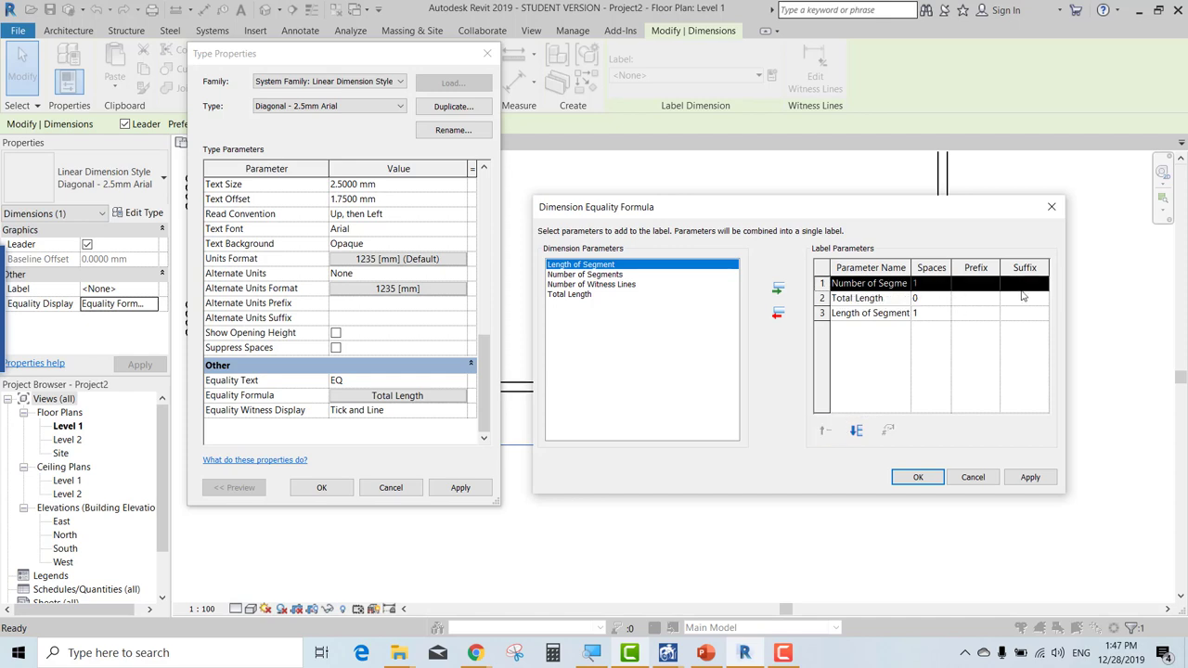
left_click(1021, 285)
type("x")
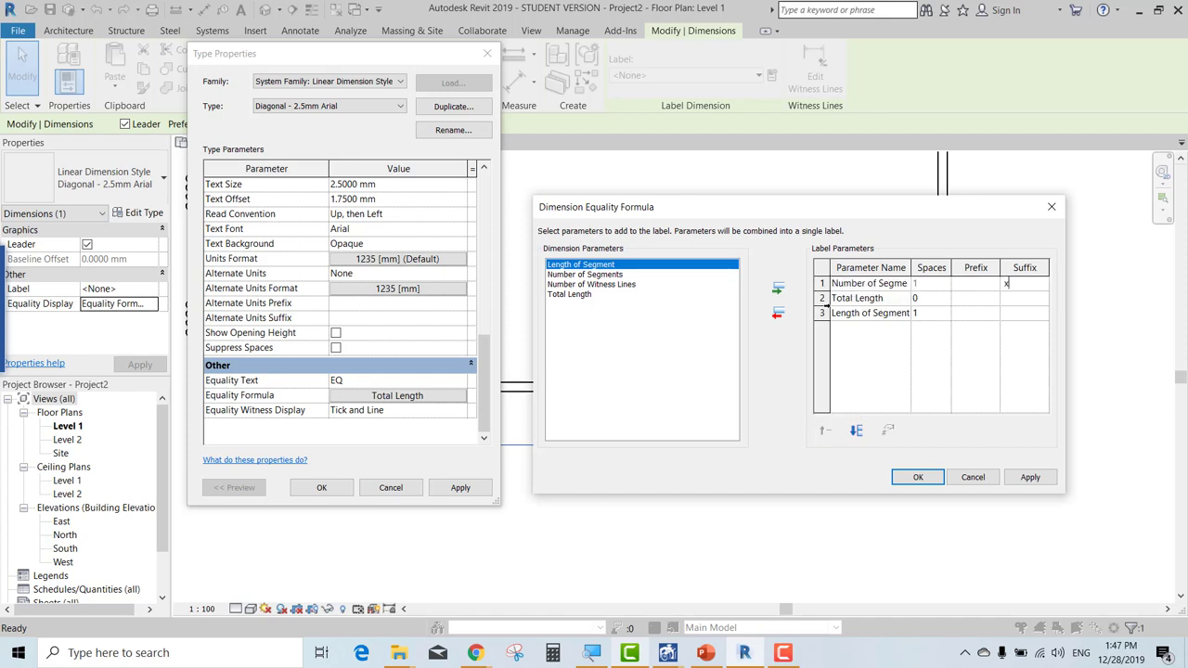
left_click(821, 315)
left_click(827, 431)
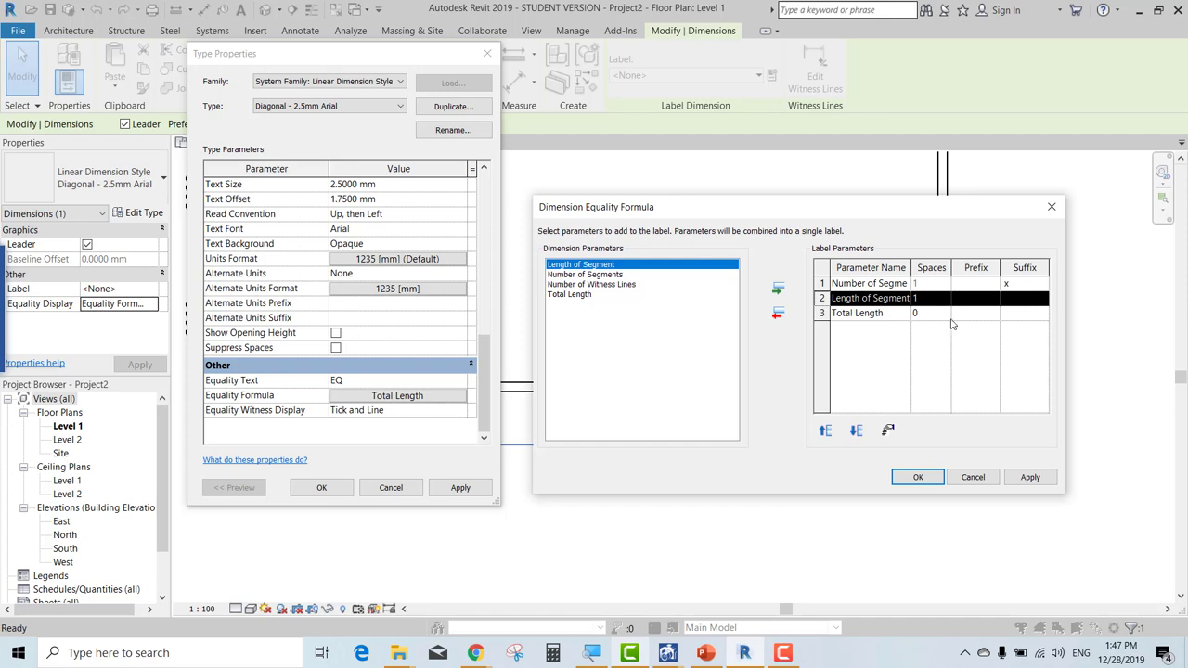
left_click(979, 315)
type("=")
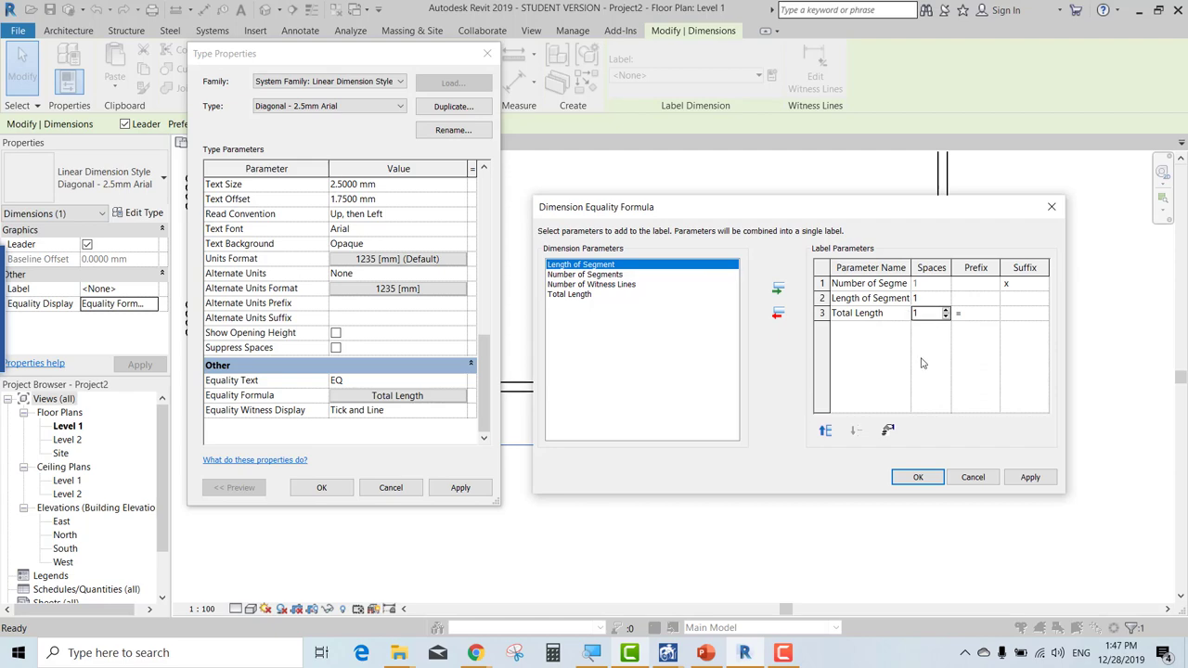
left_click(920, 477)
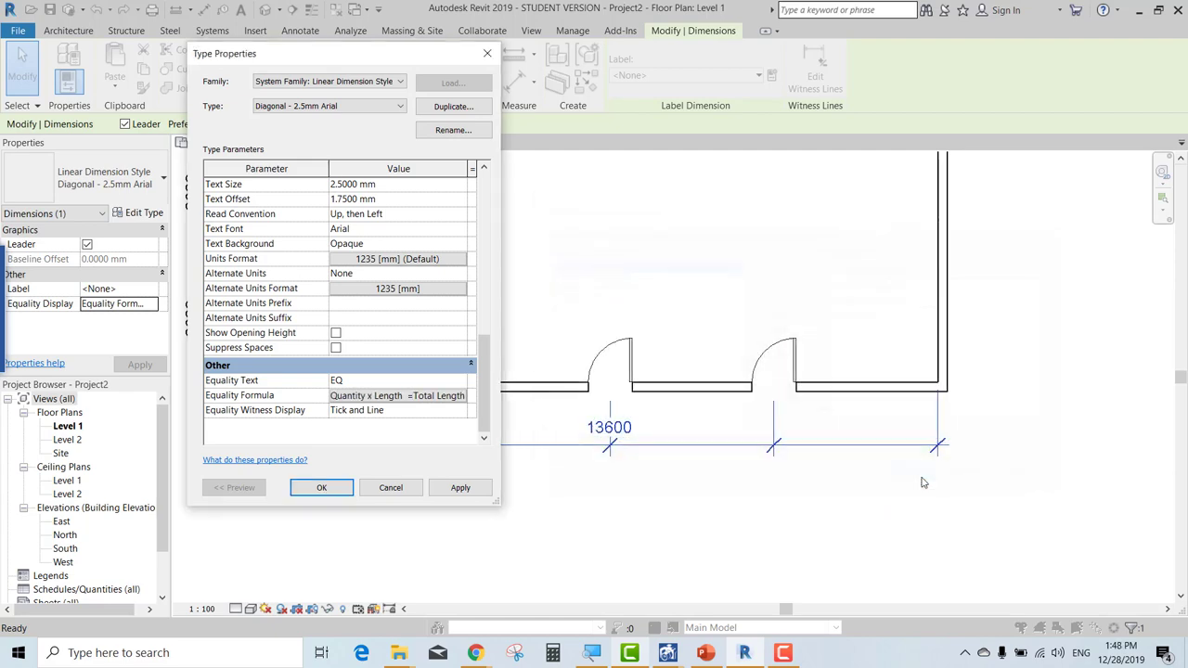
- Apply the type properties so the bottom dimension reads '4 x 3400 =13600', then select the left 2620/2620 dimension
left_click(321, 489)
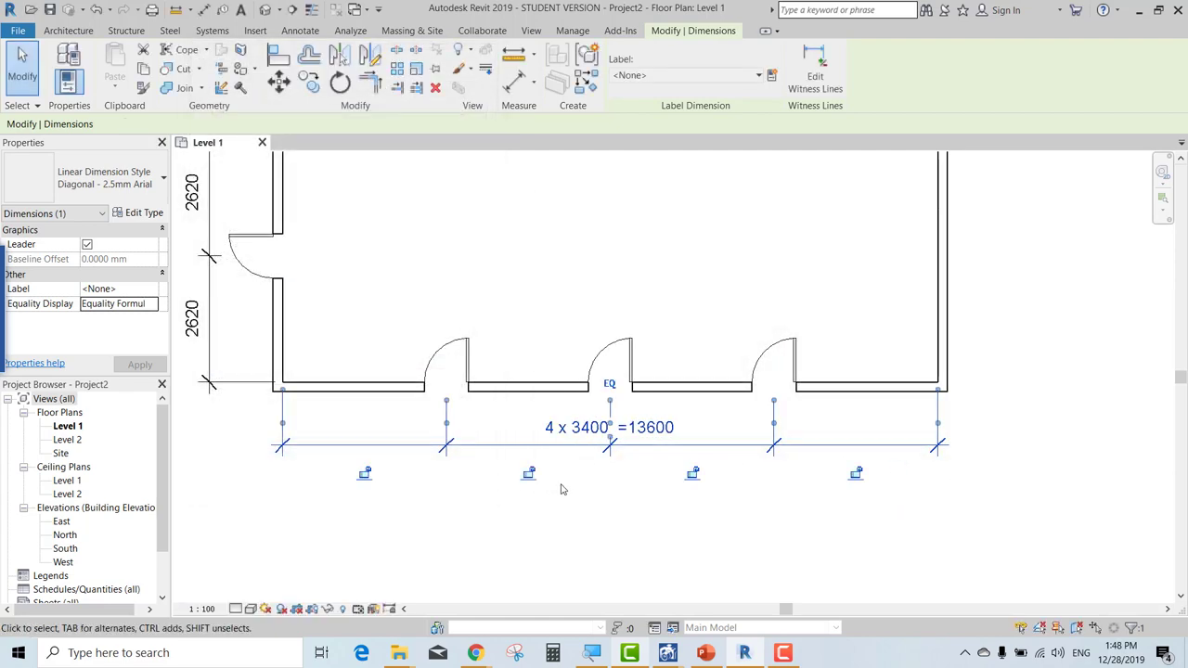
left_click(529, 539)
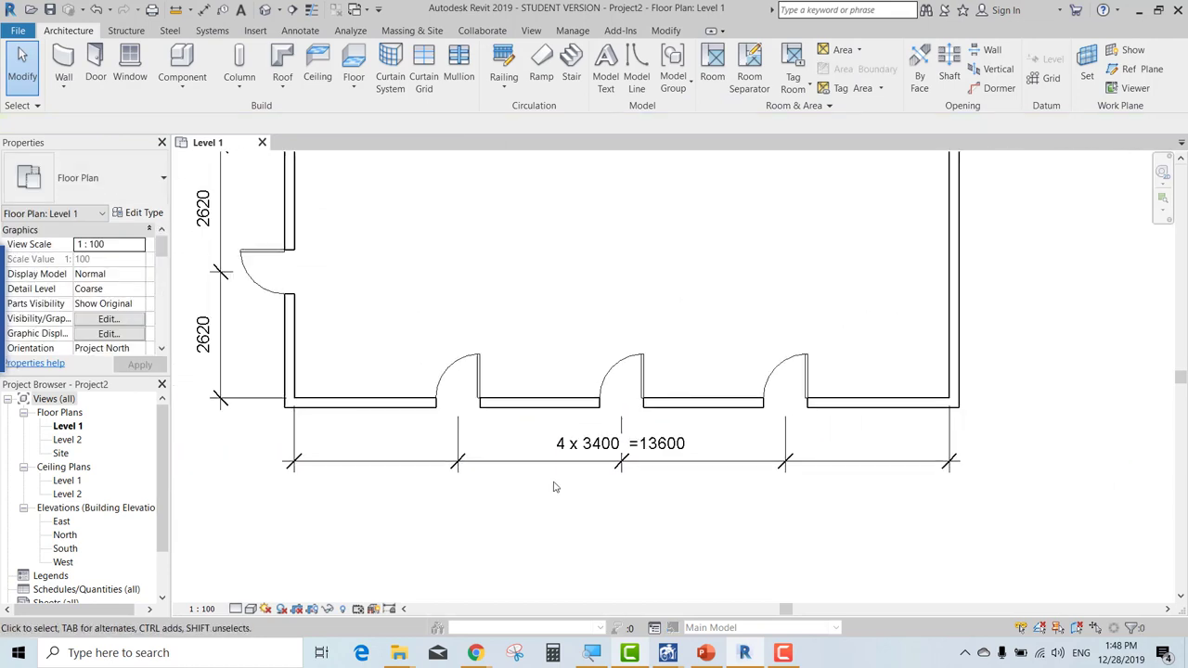
scroll(554, 487, "down", 2)
scroll(397, 374, "up", 1)
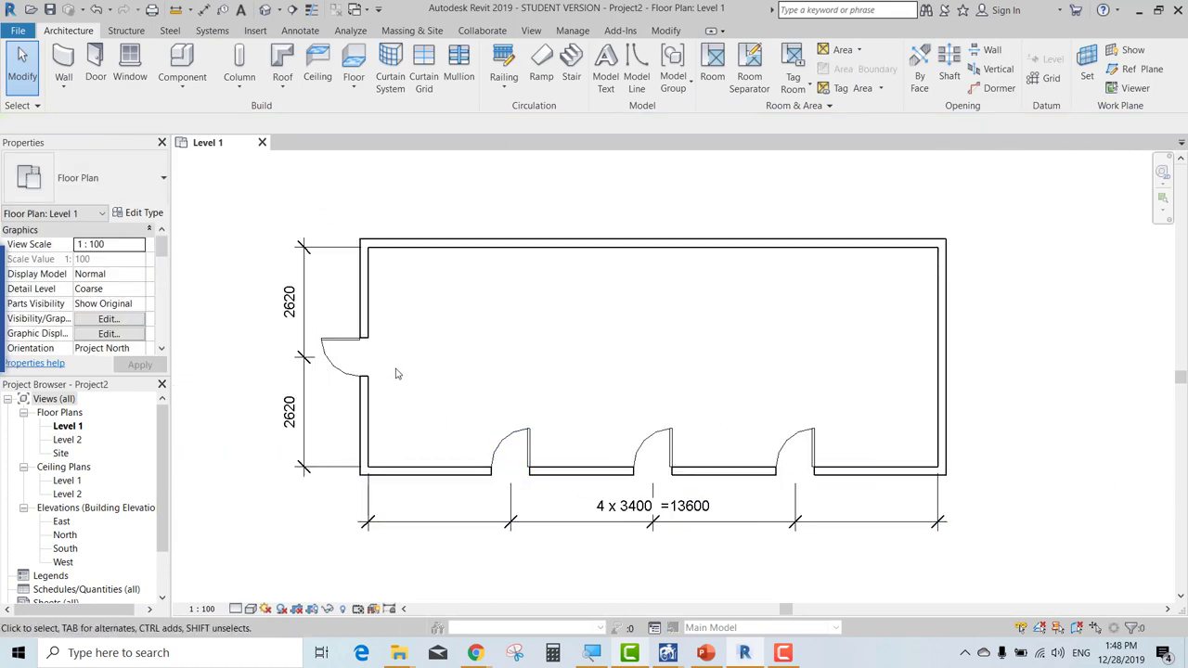
scroll(432, 385, "up", 4)
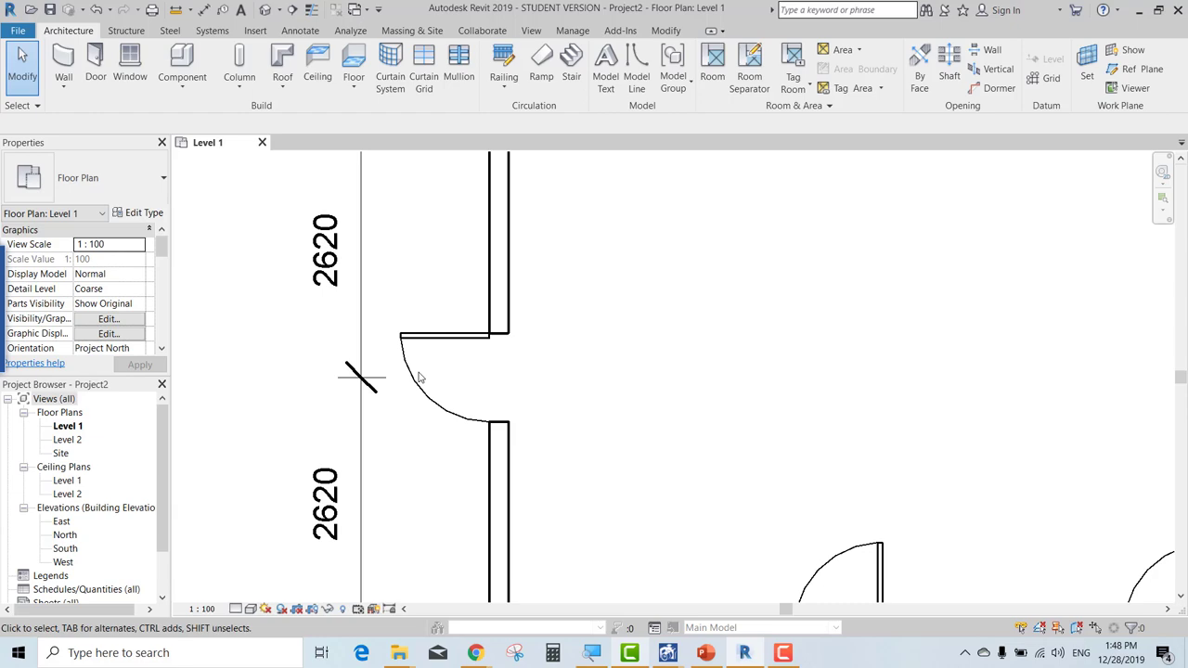
left_click(360, 304)
left_click(153, 305)
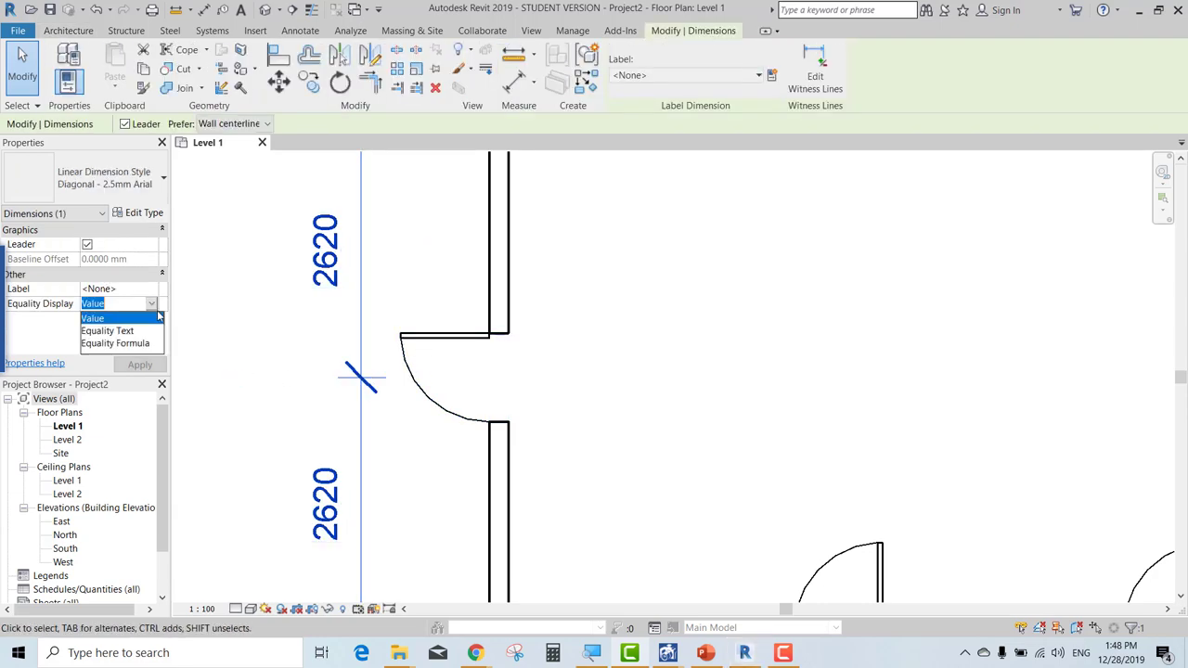
- Set the left dimension to Equality Text, then try moving the side door up and cancel the constraint error
left_click(119, 332)
scroll(408, 343, "down", 4)
left_click(413, 343)
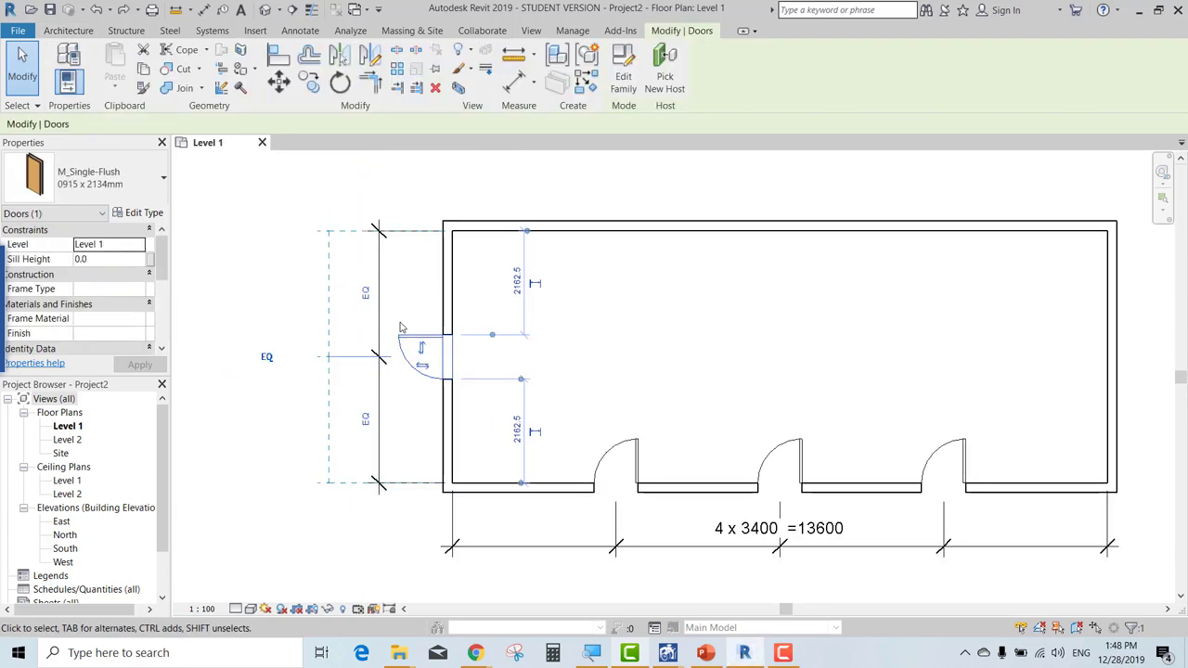
scroll(423, 344, "up", 3)
left_click(278, 81)
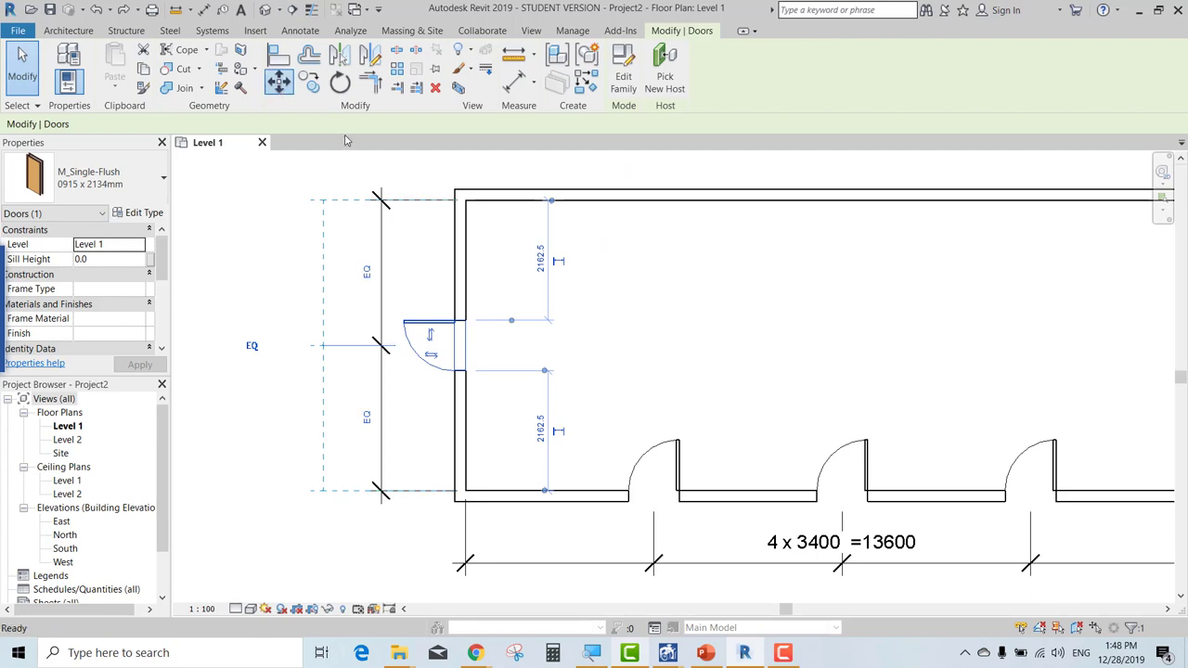
left_click(432, 324)
left_click(433, 263)
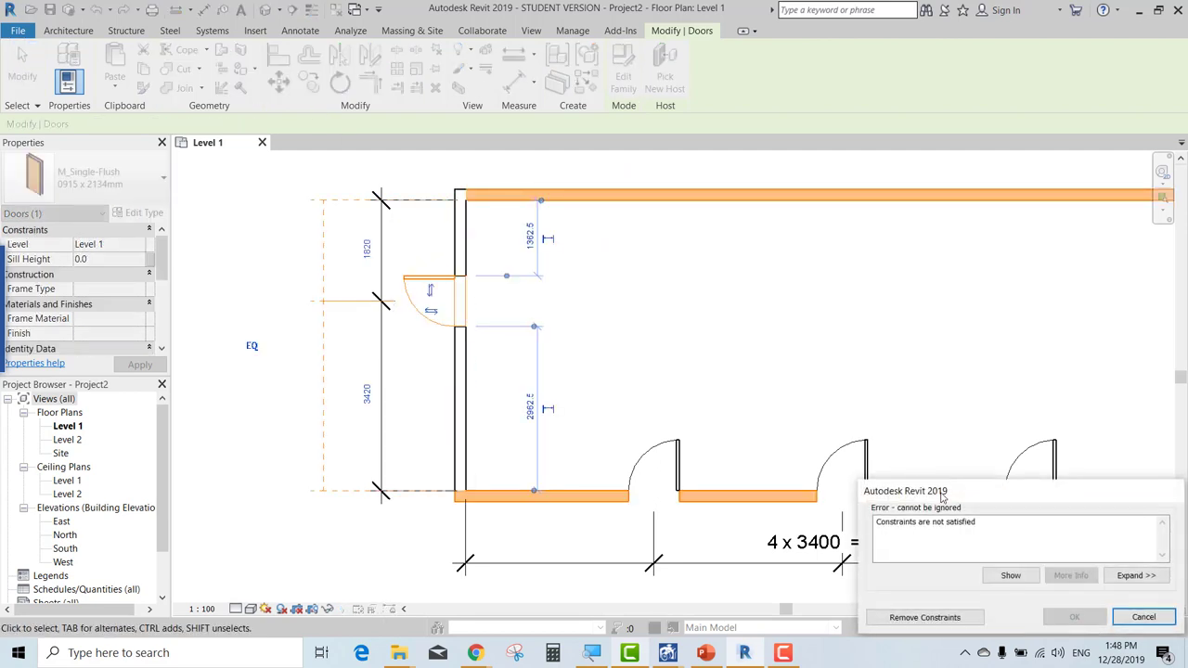
mouse_move(942, 499)
left_mouse_down()
mouse_move(756, 499)
mouse_move(671, 239)
left_mouse_up()
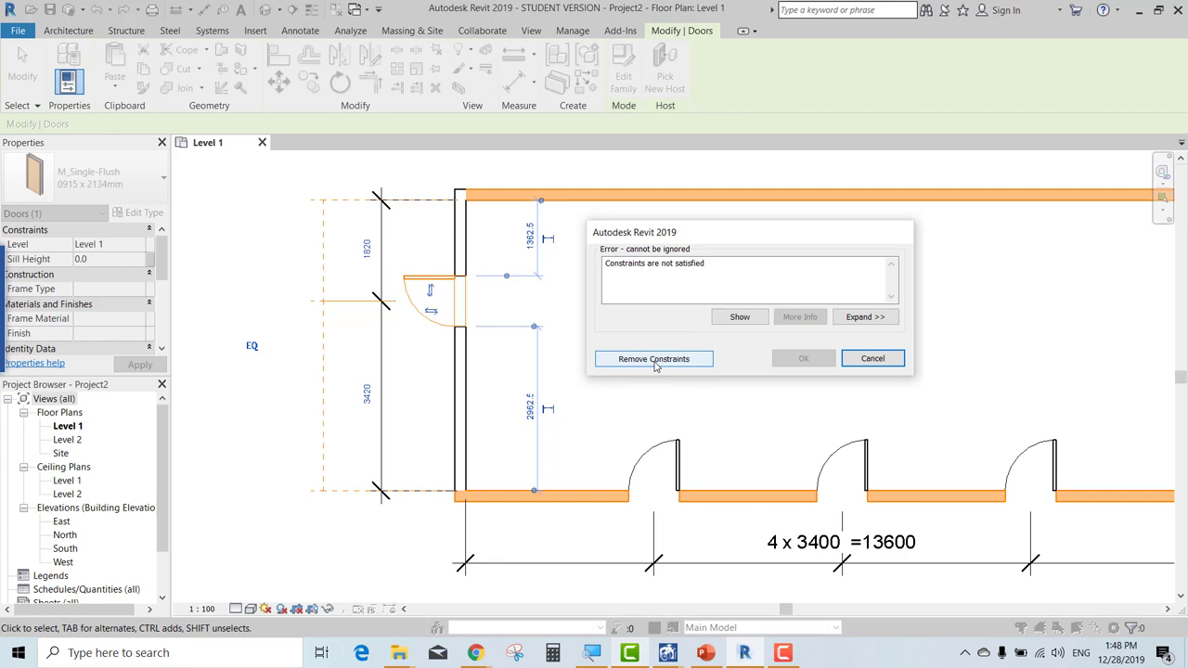
left_click(615, 361)
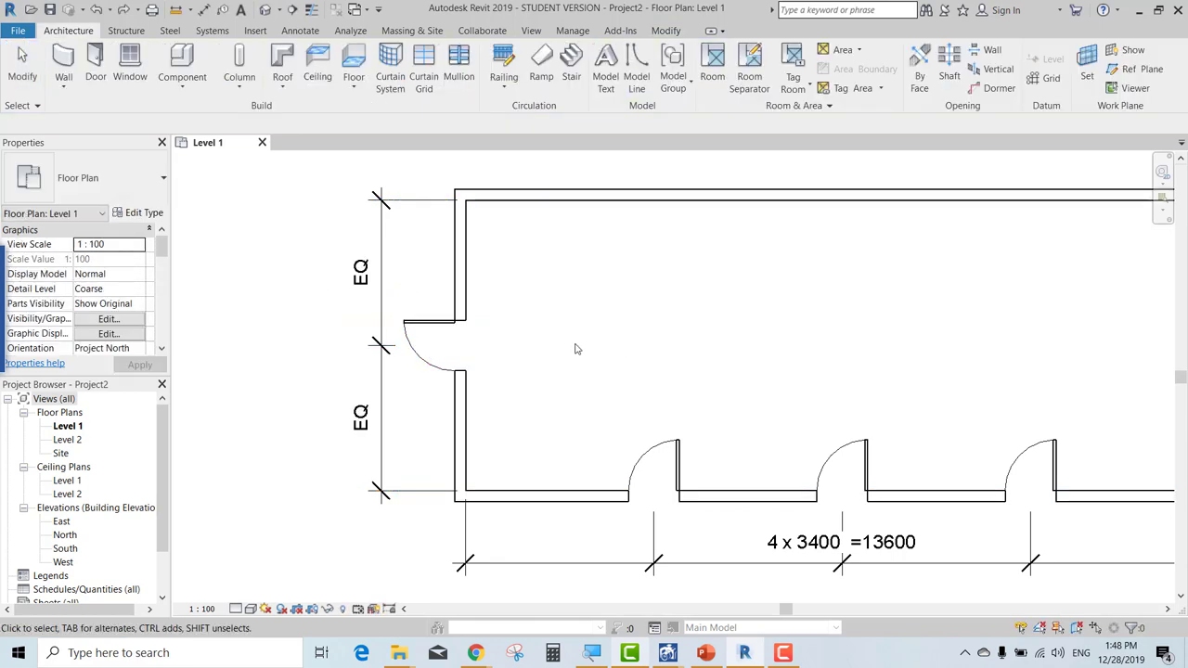
- Retry moving the side door upward and cancel again, leaving it locked at the centre
left_click(422, 323)
left_click(279, 80)
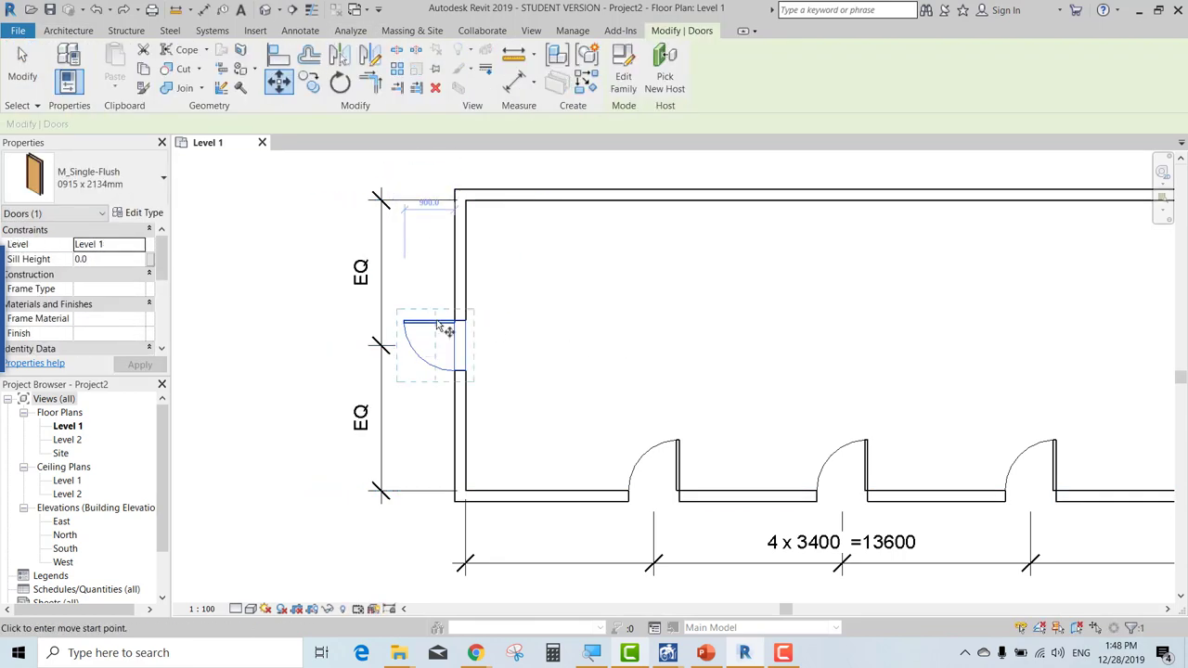
left_click(443, 327)
left_click(443, 271)
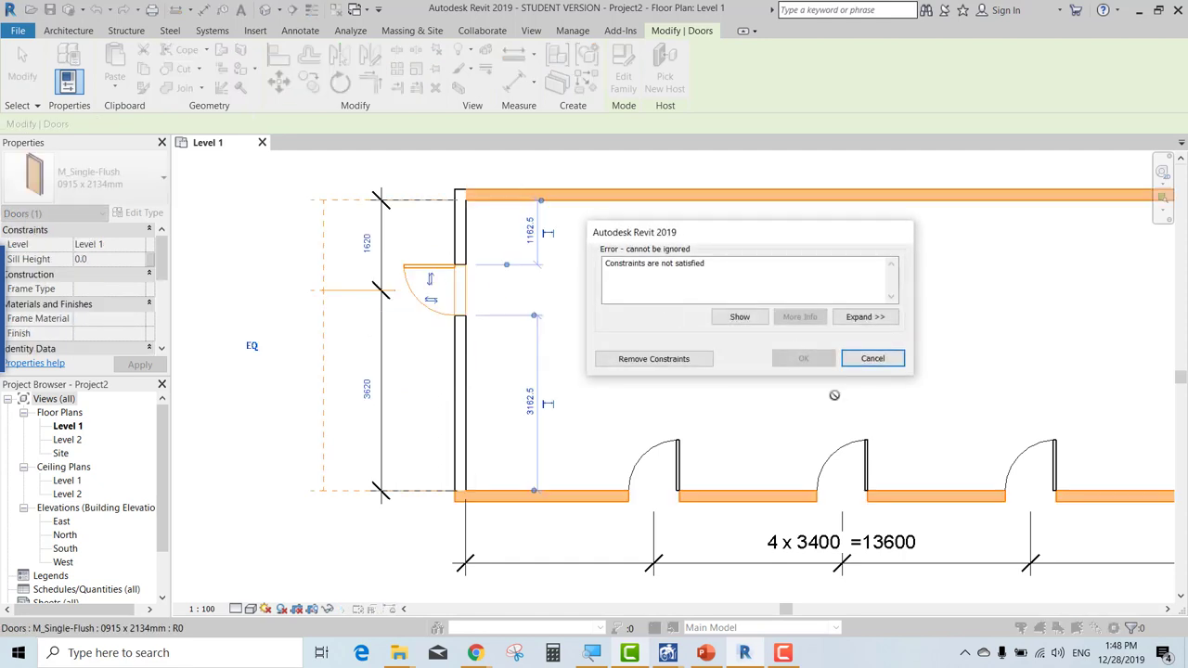
left_click(873, 361)
scroll(576, 355, "down", 3)
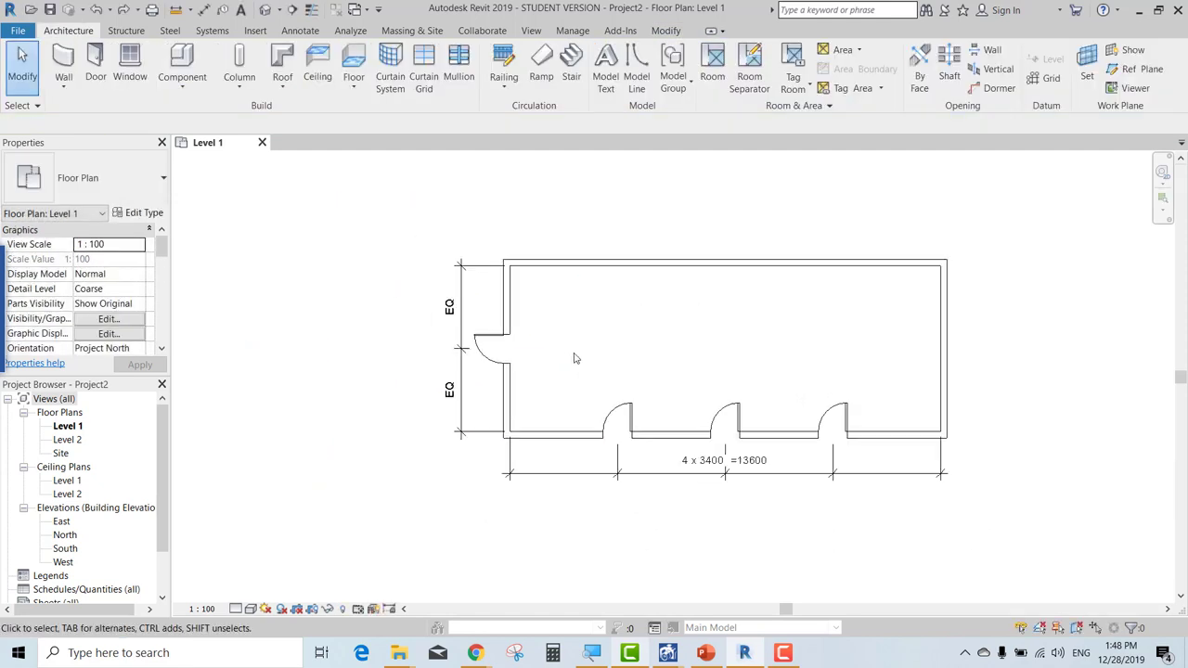
scroll(648, 371, "down", 2)
scroll(648, 371, "up", 1)
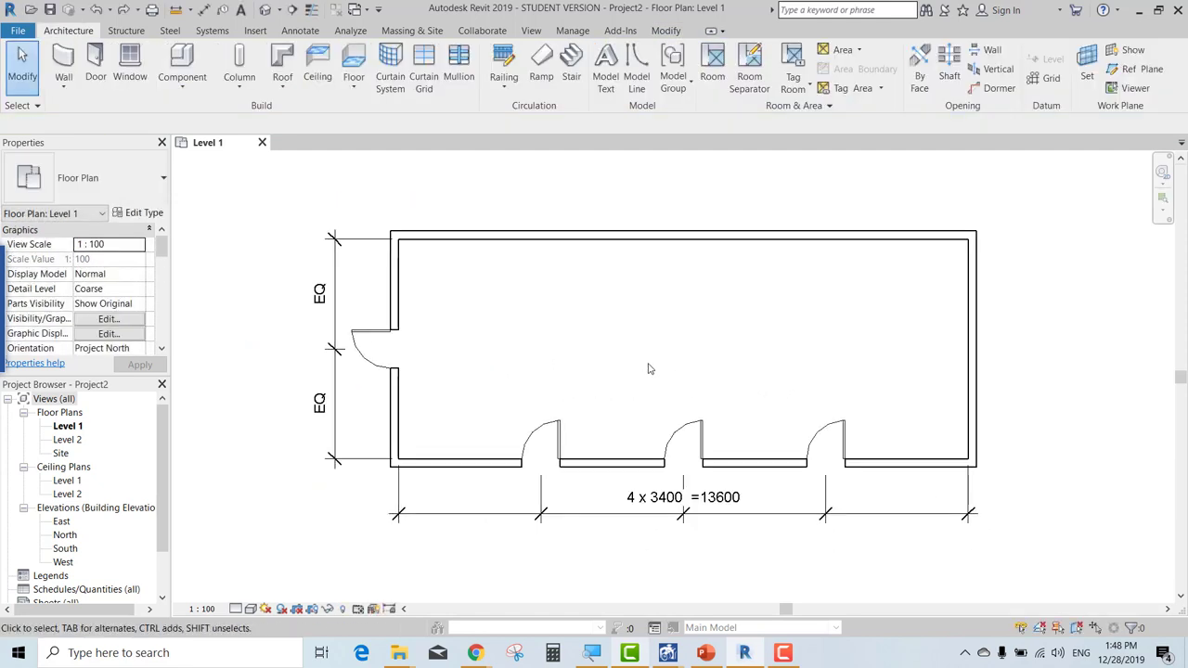